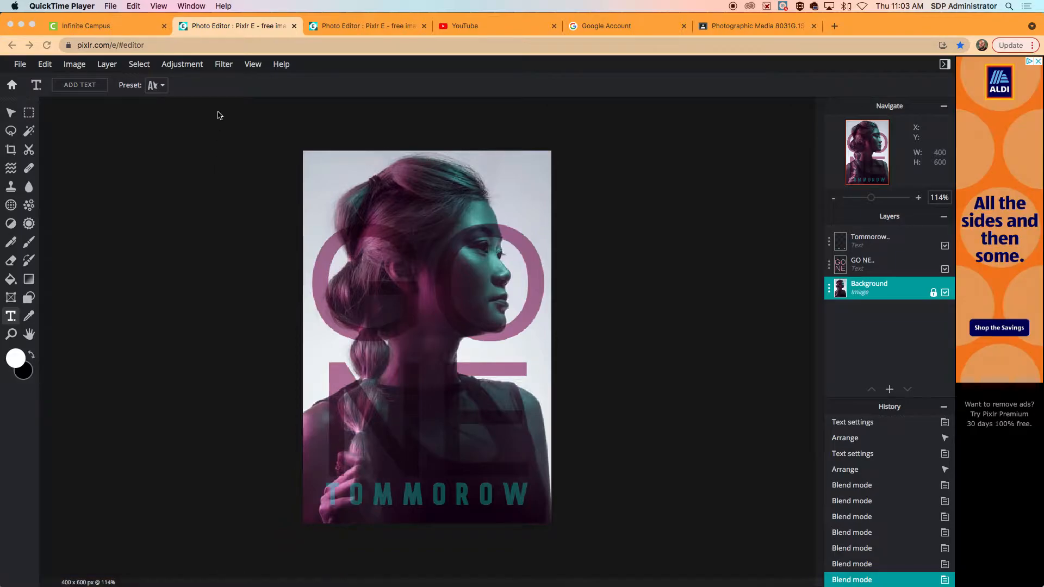
# - Open the photo flash-gels-17.jpeg from the Downloads folder in the second Pixlr E browser tab
pyautogui.click(338, 27)
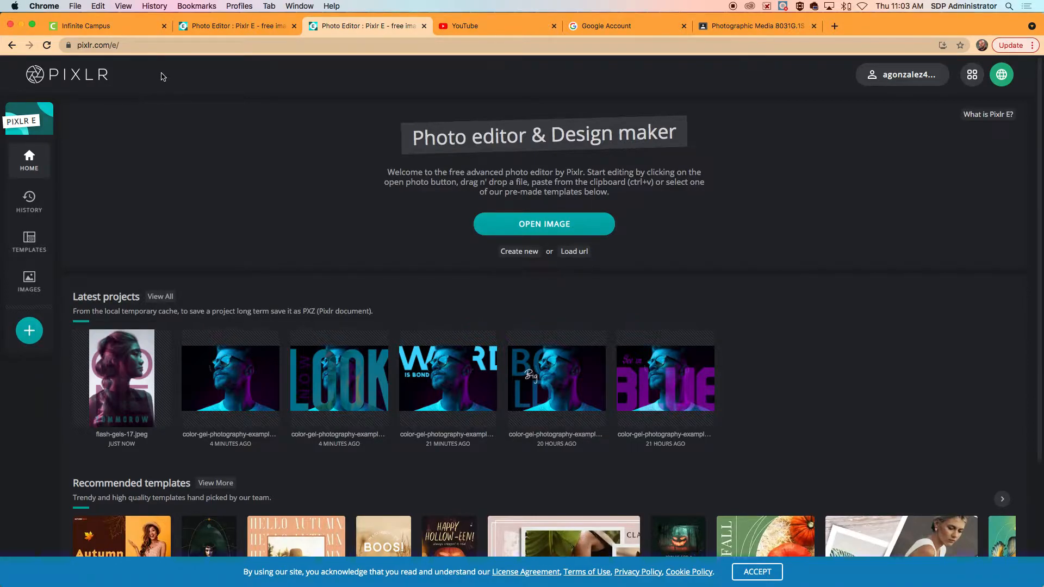
pyautogui.click(906, 81)
pyautogui.click(535, 229)
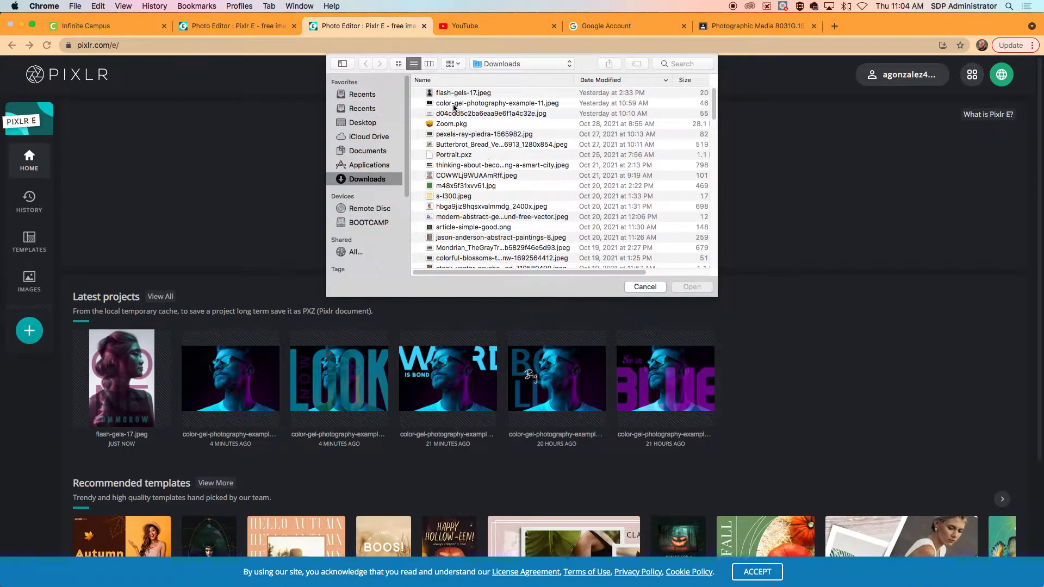
pyautogui.click(473, 94)
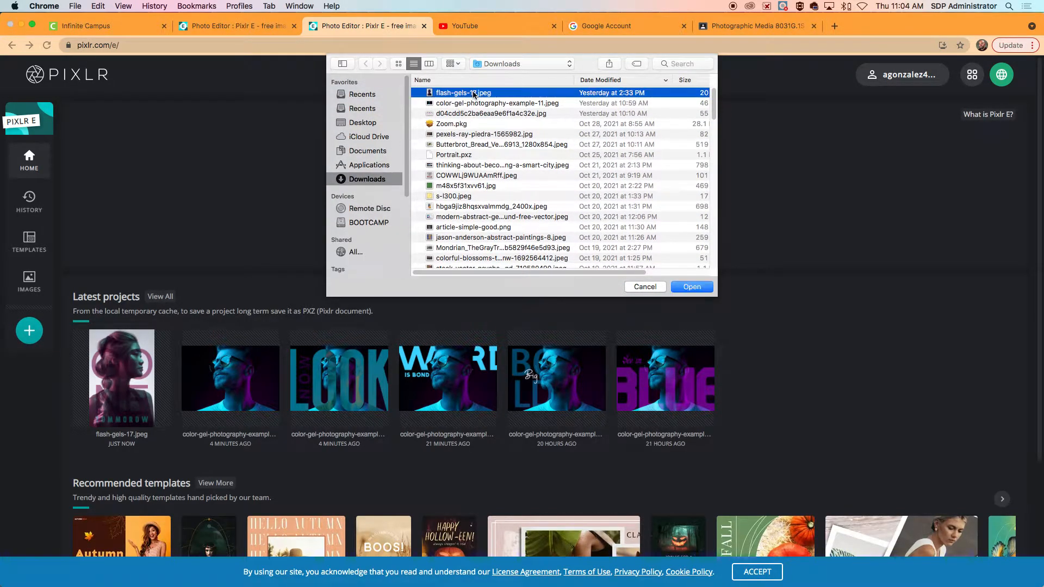
pyautogui.press('space')
pyautogui.press('space')
pyautogui.click(701, 288)
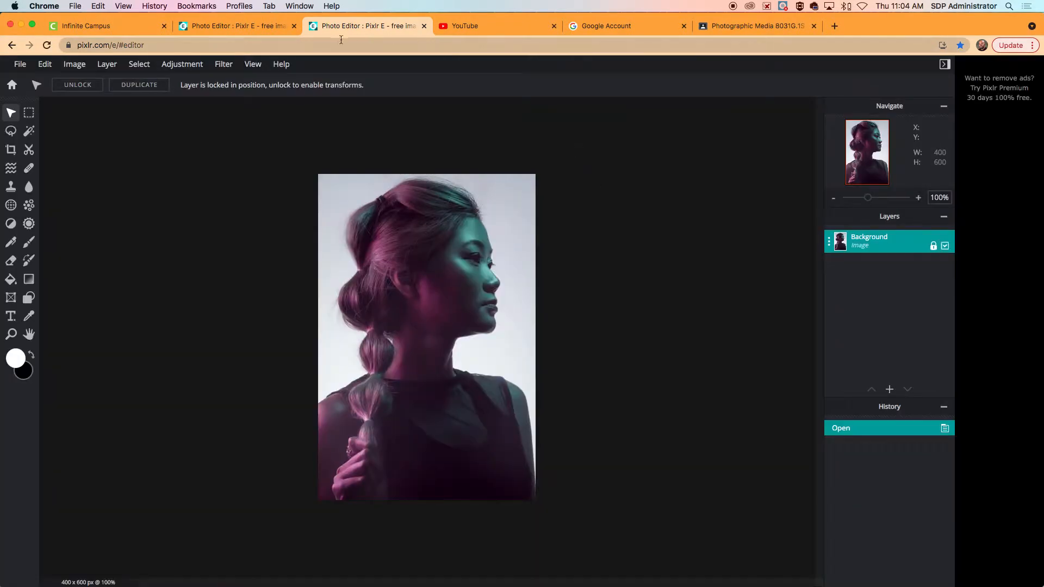
# - Check the finished example in the other tab, and add a text layer to the photo reading "GO" and "NE" on two lines
pyautogui.click(248, 29)
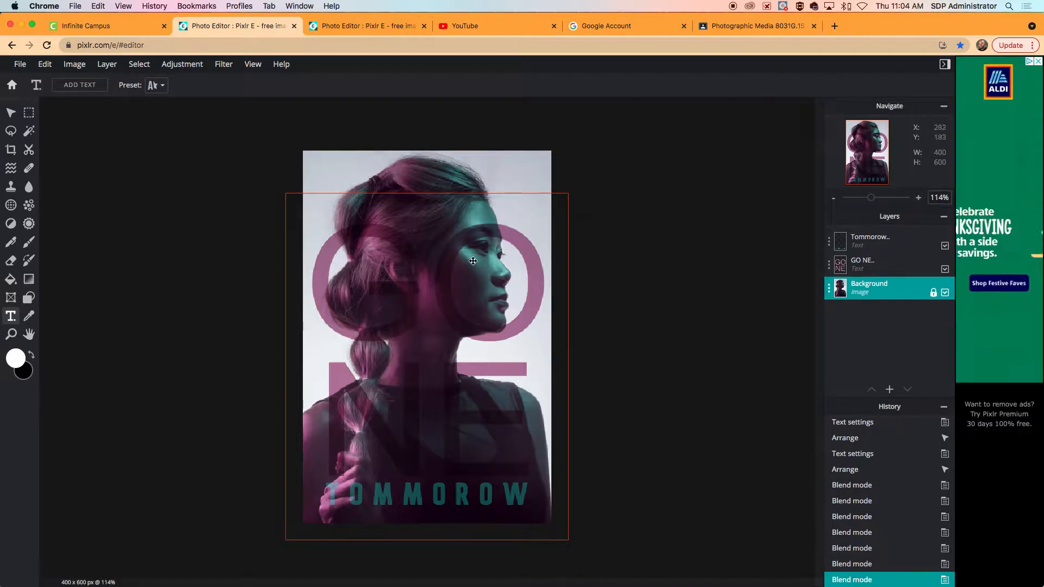
pyautogui.click(351, 25)
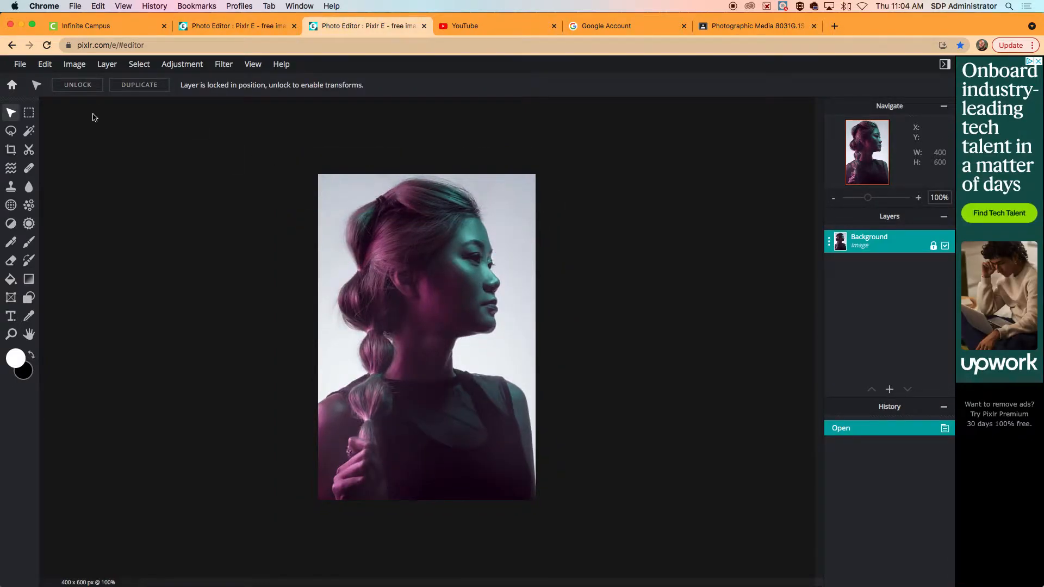
pyautogui.click(10, 321)
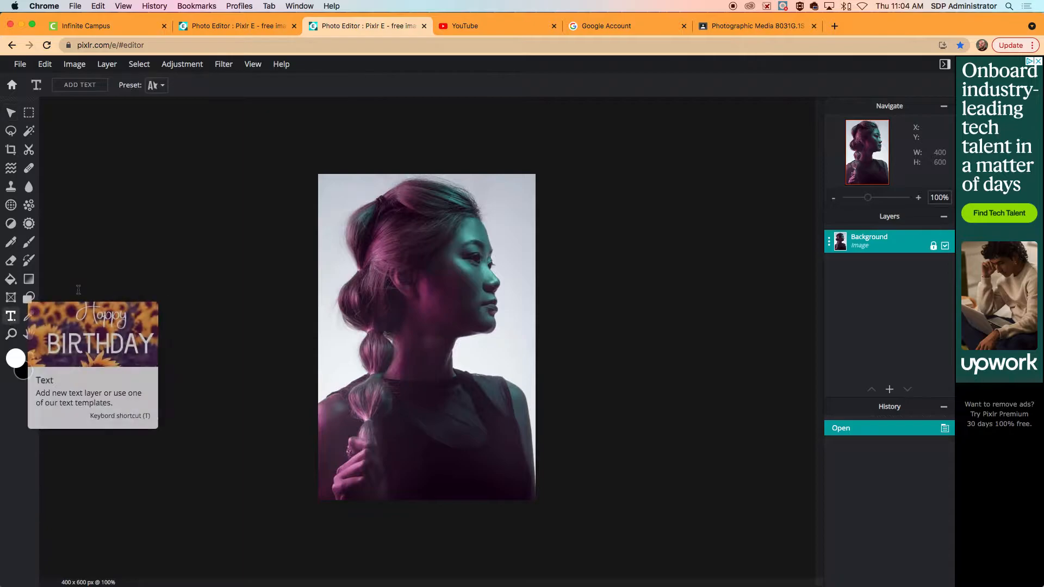
pyautogui.click(367, 227)
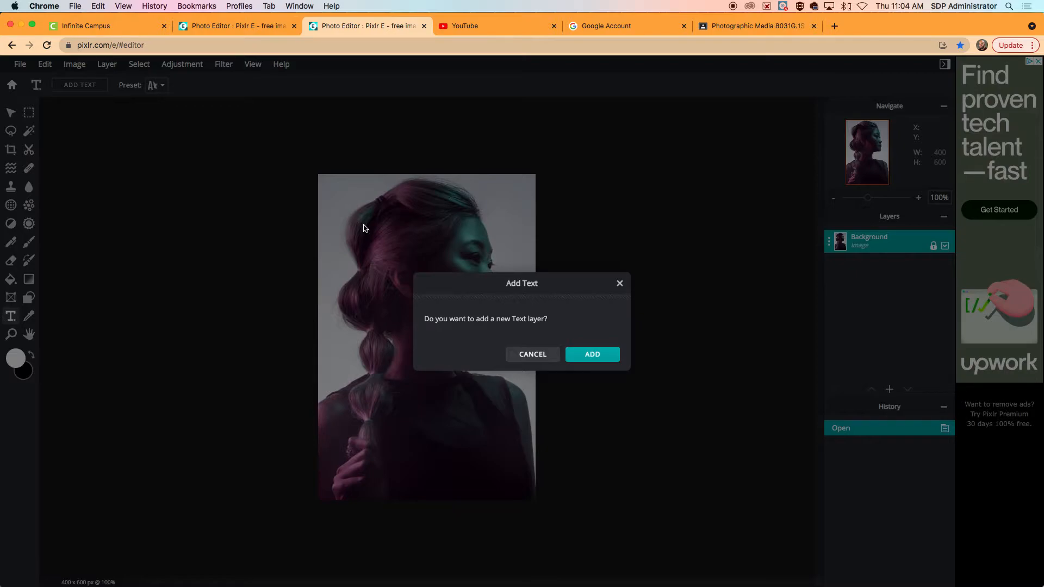
pyautogui.click(589, 357)
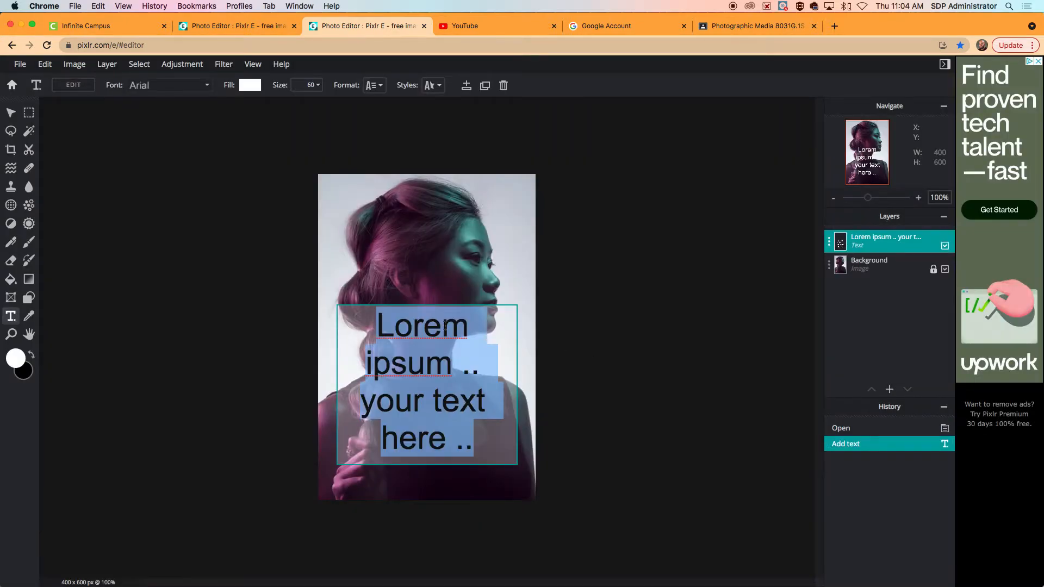
pyautogui.write('G')
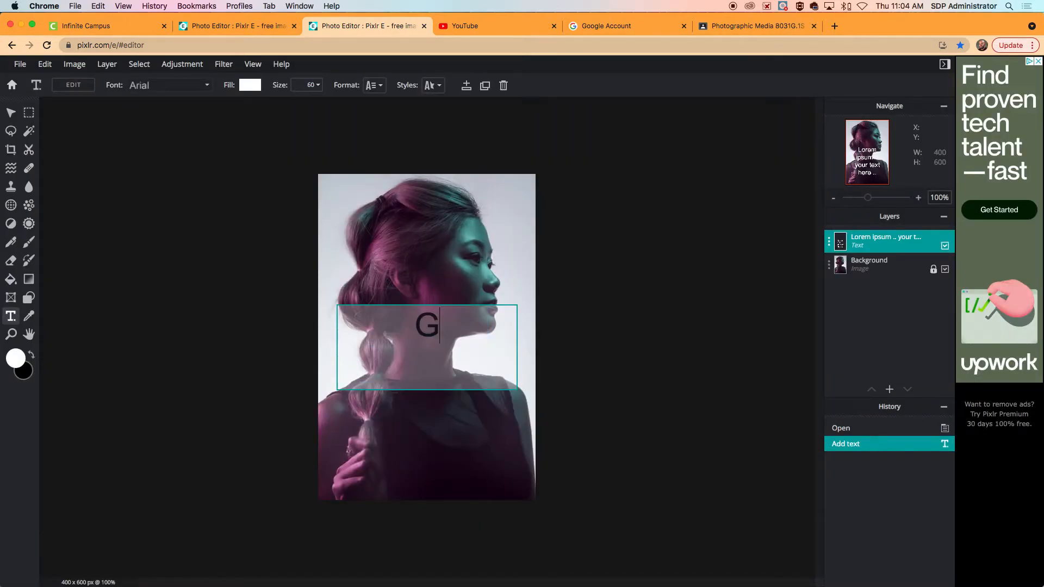
pyautogui.write('O')
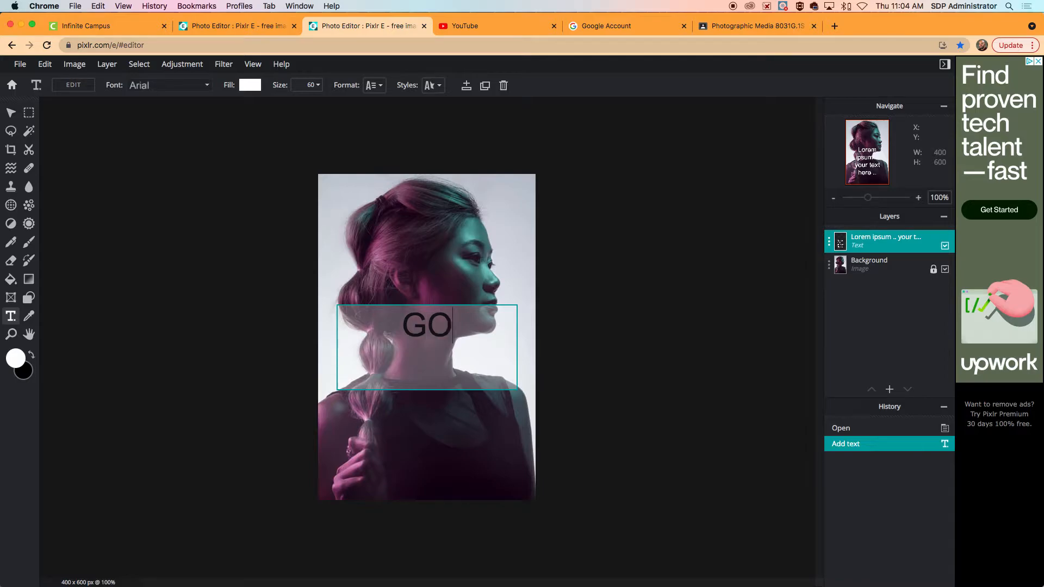
pyautogui.press('Return')
pyautogui.write('NE')
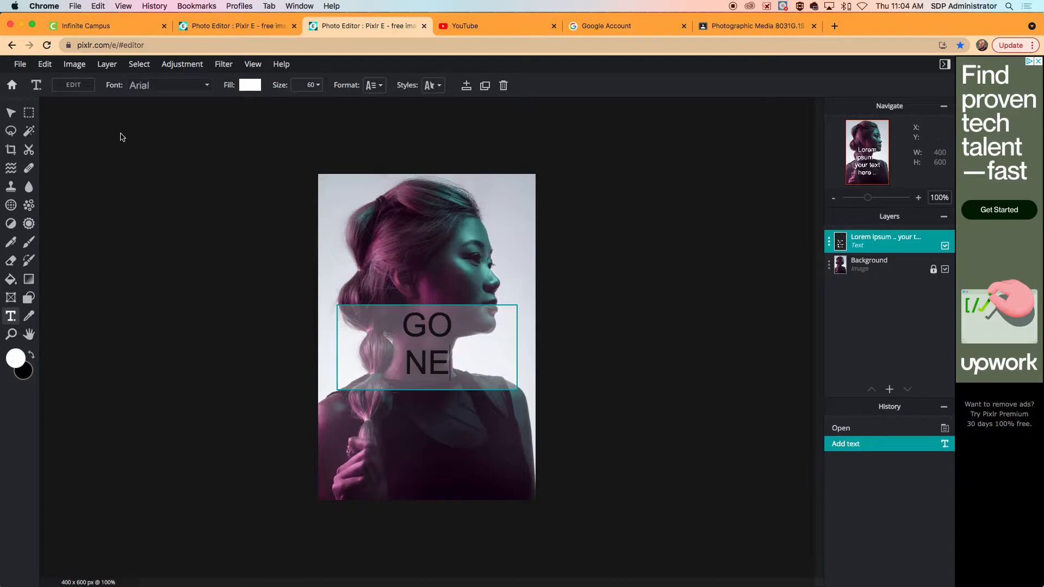
# - Move the GO NE text up over the woman's head and set its font size to 280
pyautogui.click(9, 112)
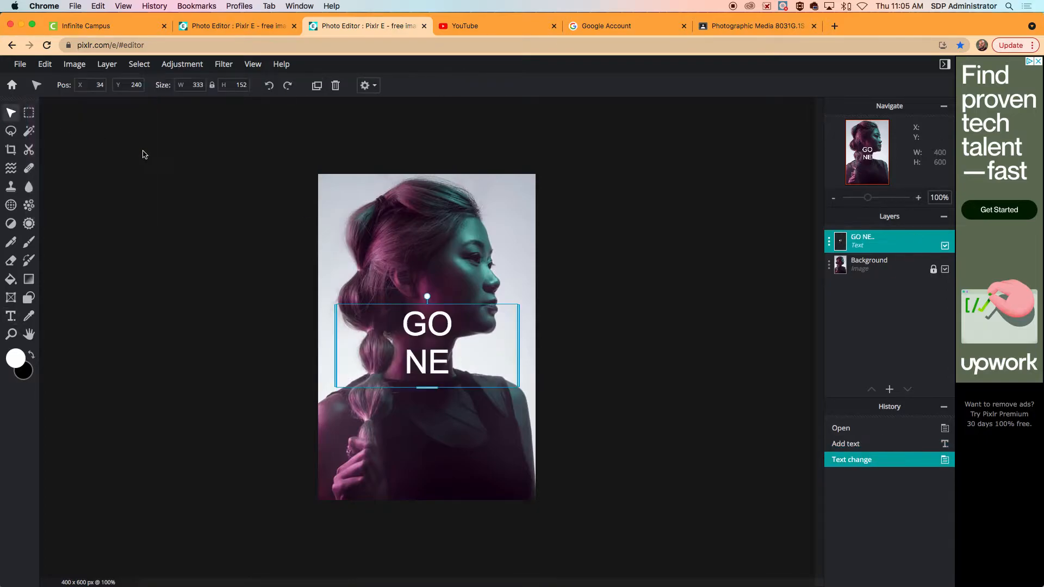
pyautogui.moveTo(417, 324); pyautogui.dragTo(420, 220)
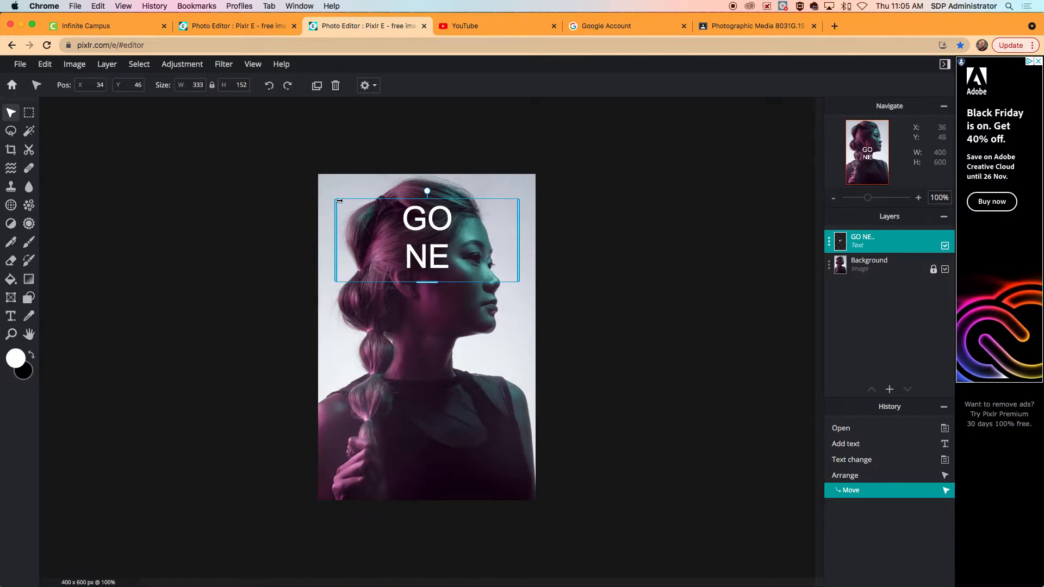
pyautogui.click(10, 316)
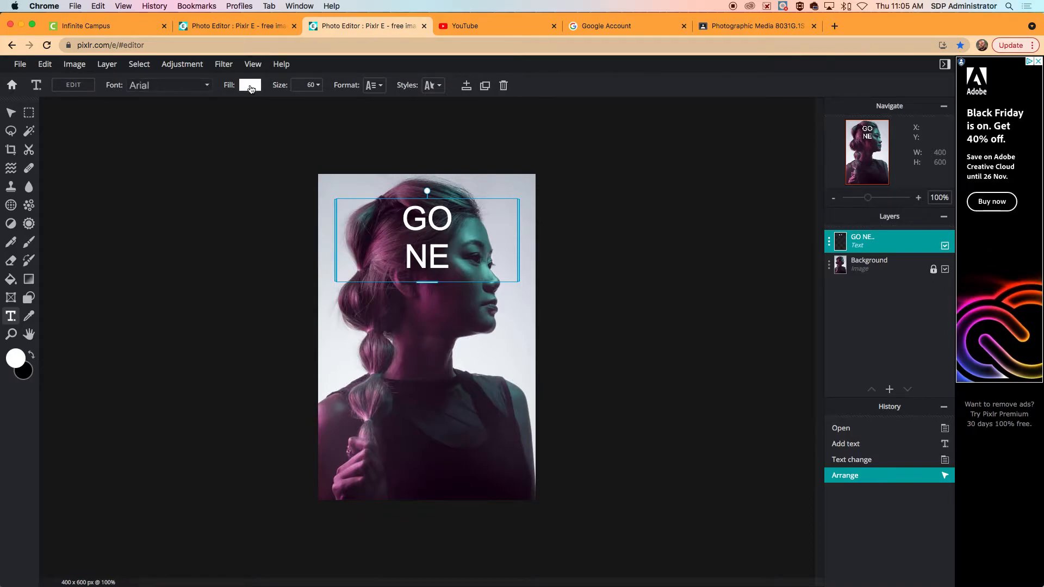
pyautogui.click(311, 88)
pyautogui.moveTo(241, 105); pyautogui.dragTo(271, 105)
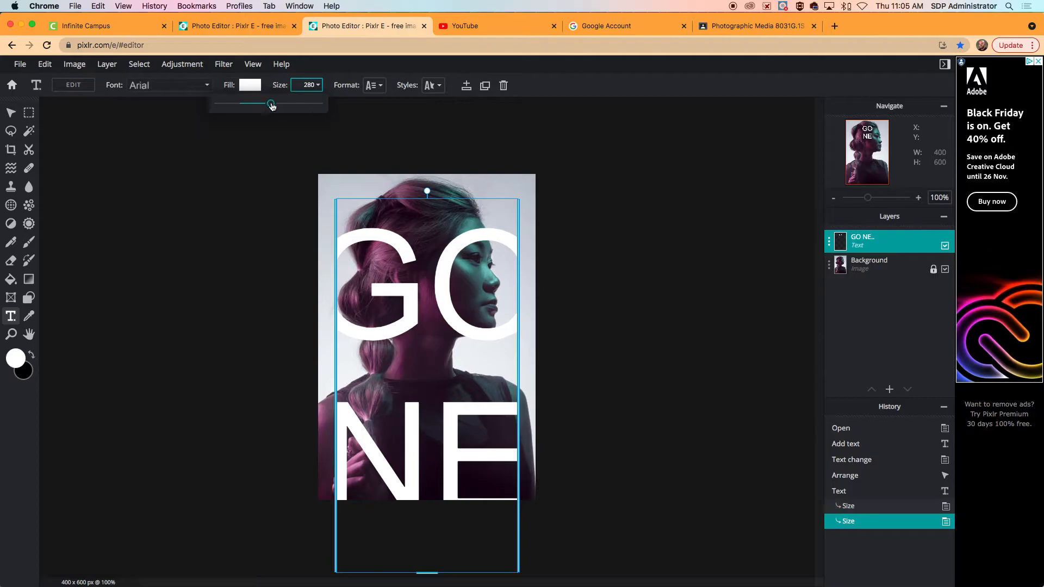
# - Set the GO NE text's line space to -36 and its letter space to -10
pyautogui.click(376, 87)
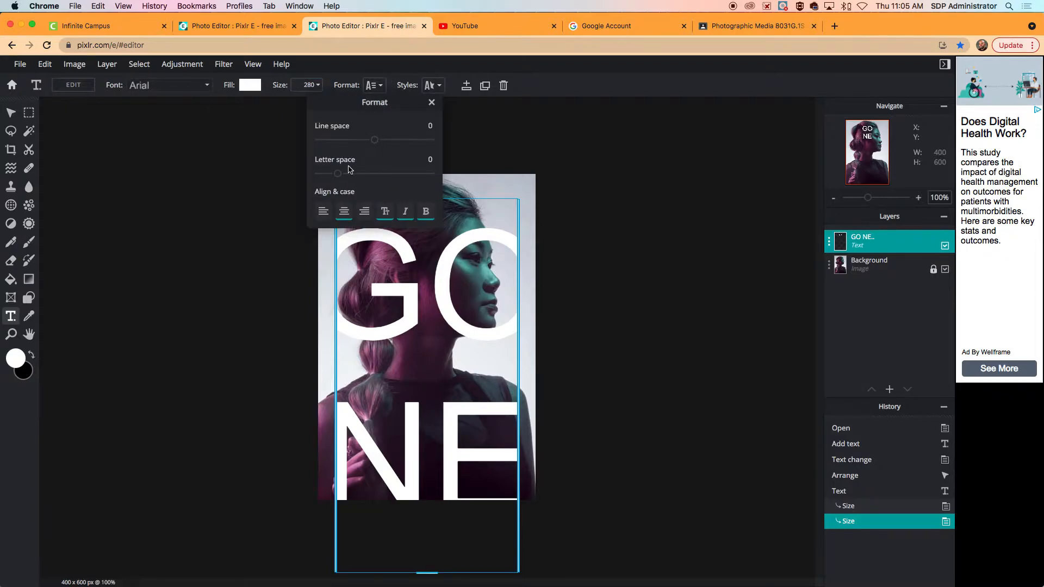
pyautogui.click(376, 142)
pyautogui.moveTo(375, 143); pyautogui.dragTo(329, 174)
pyautogui.click(337, 173)
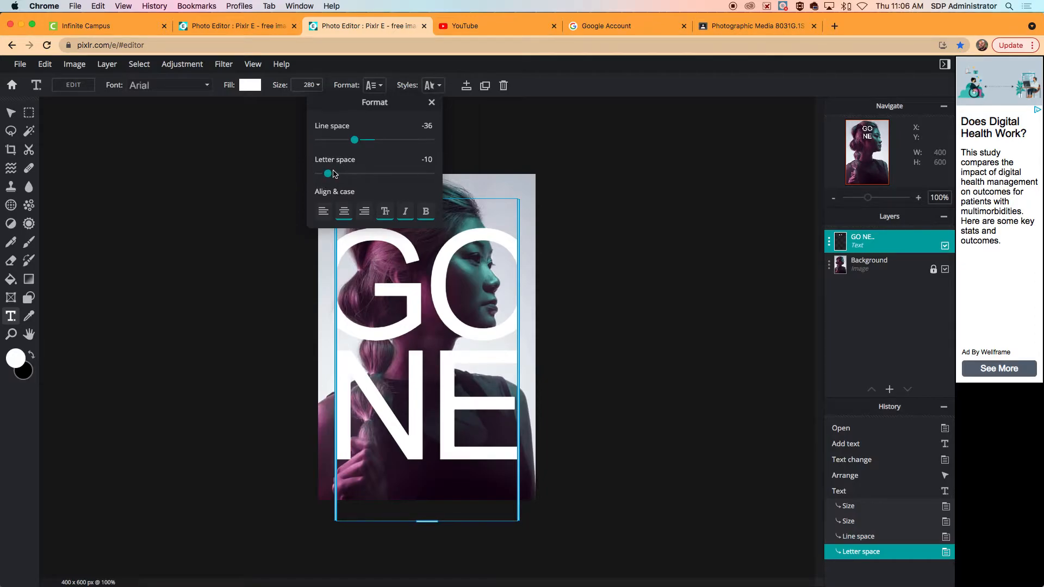
pyautogui.click(274, 204)
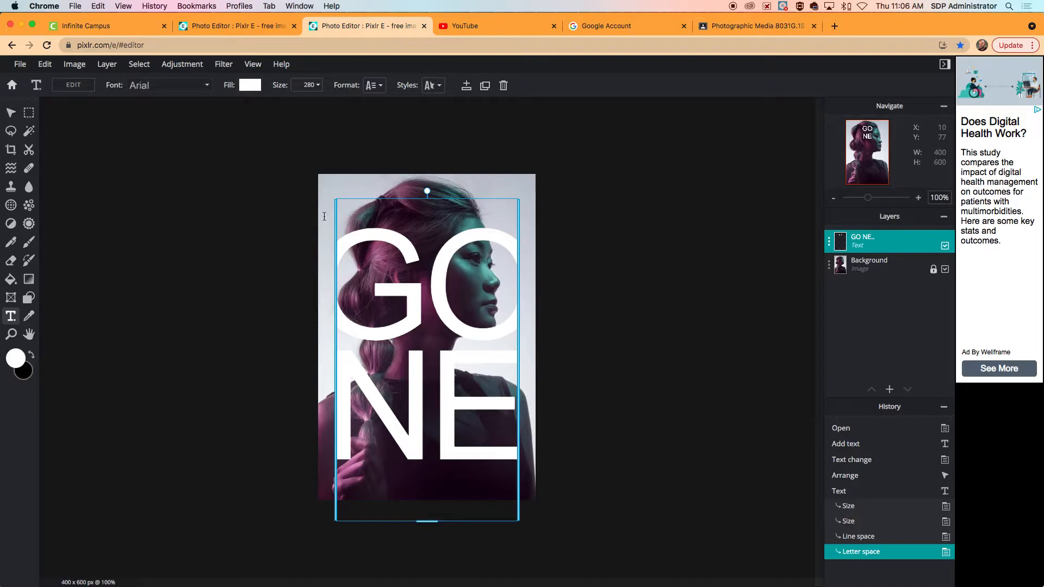
# - Widen the text box to both side edges of the photo and move the text up to the photo's upper edge
pyautogui.moveTo(335, 301); pyautogui.dragTo(317, 301)
pyautogui.moveTo(520, 317); pyautogui.dragTo(539, 320)
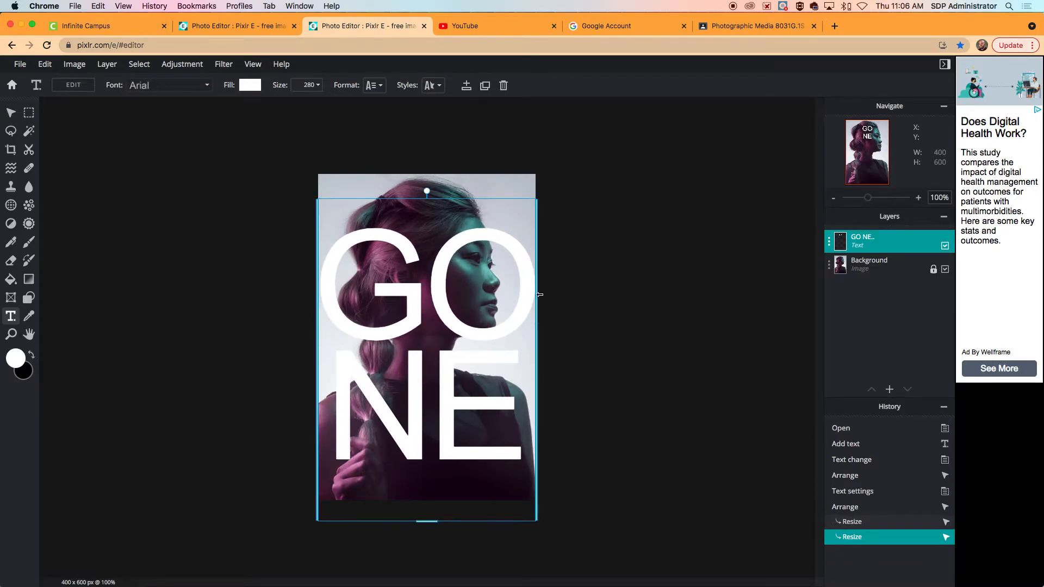
pyautogui.moveTo(449, 247); pyautogui.dragTo(449, 195)
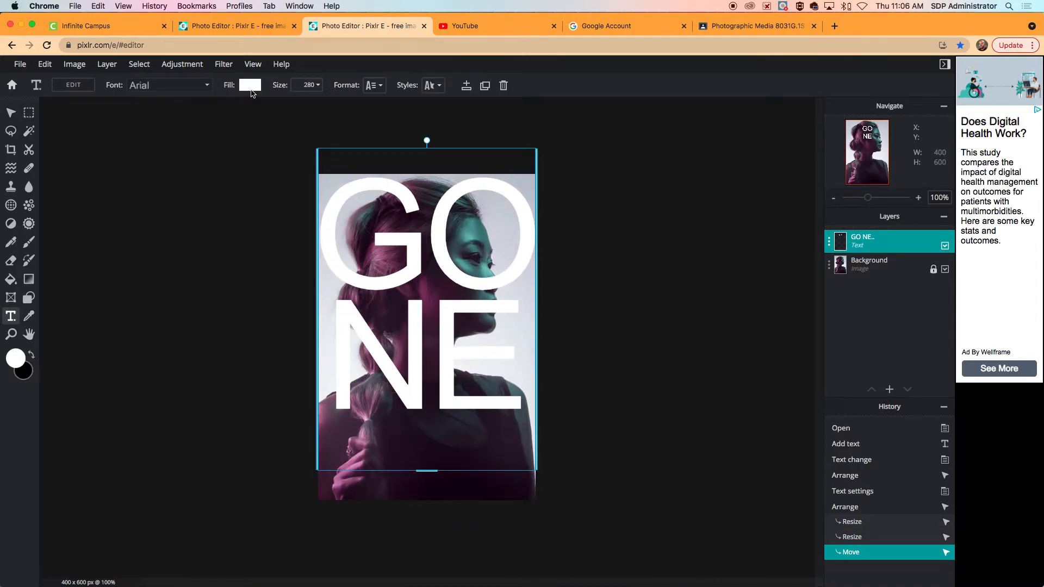
# - Try the fill colours #915959 and #678428 on the GO NE text and look through the gradient and pattern fills
pyautogui.click(252, 85)
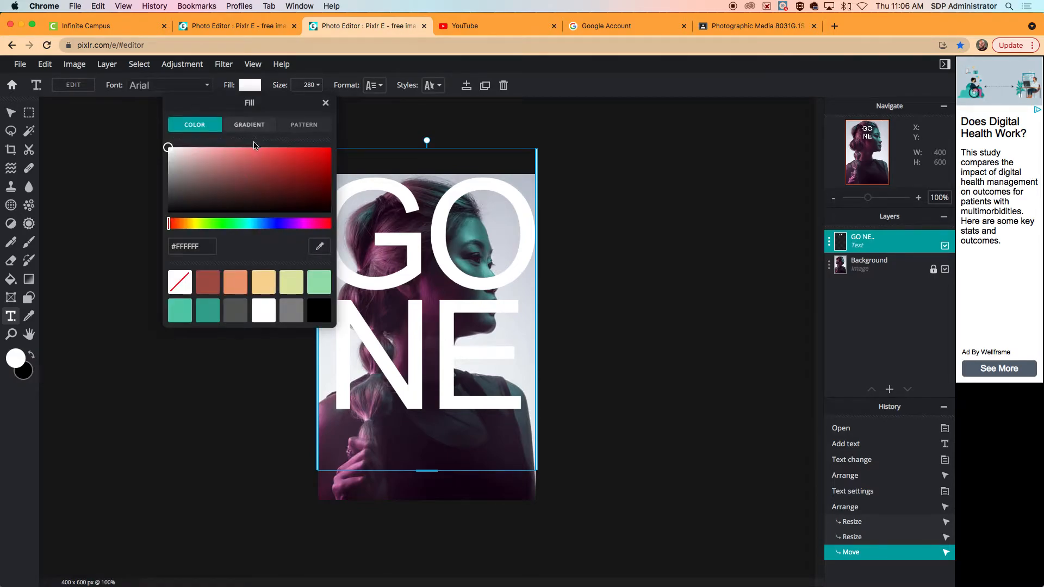
pyautogui.click(230, 176)
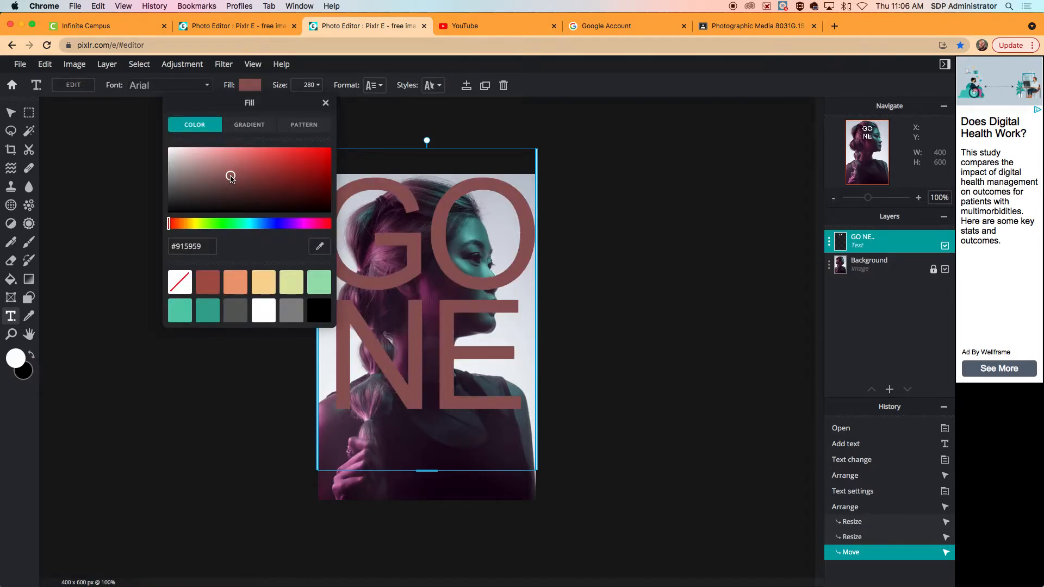
pyautogui.click(205, 224)
pyautogui.click(281, 179)
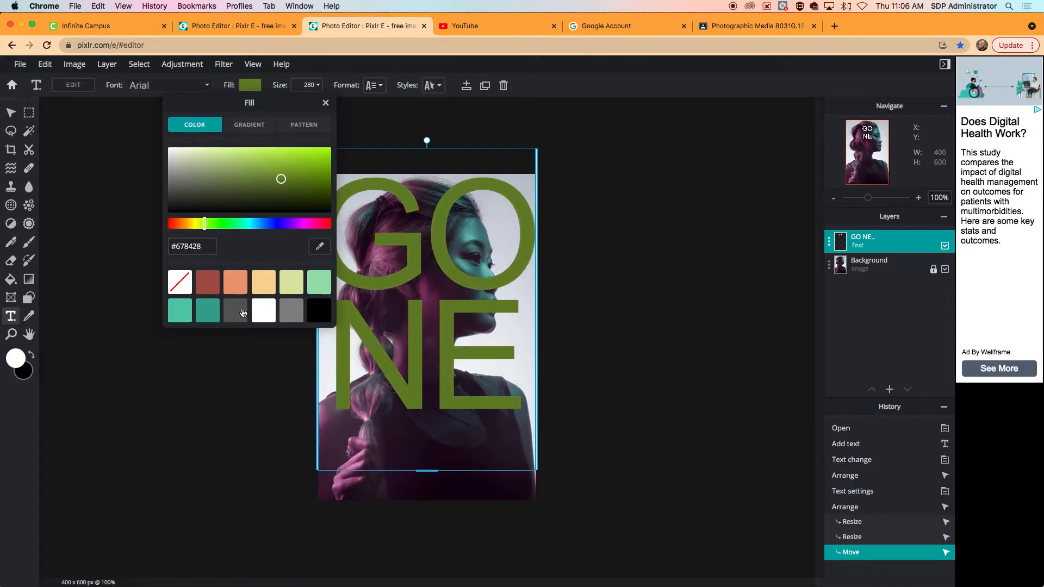
pyautogui.click(249, 126)
pyautogui.click(301, 127)
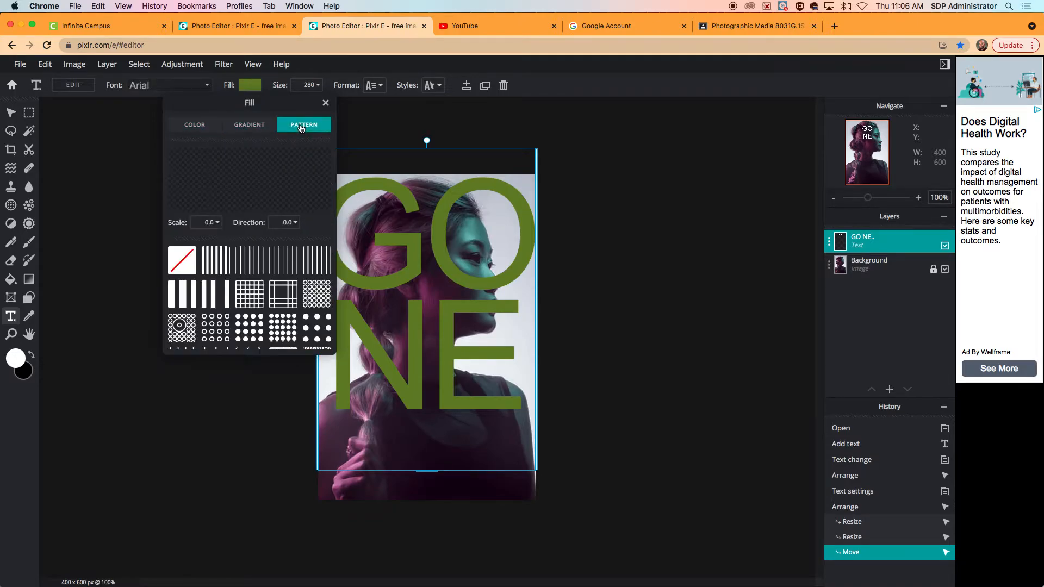
pyautogui.click(249, 127)
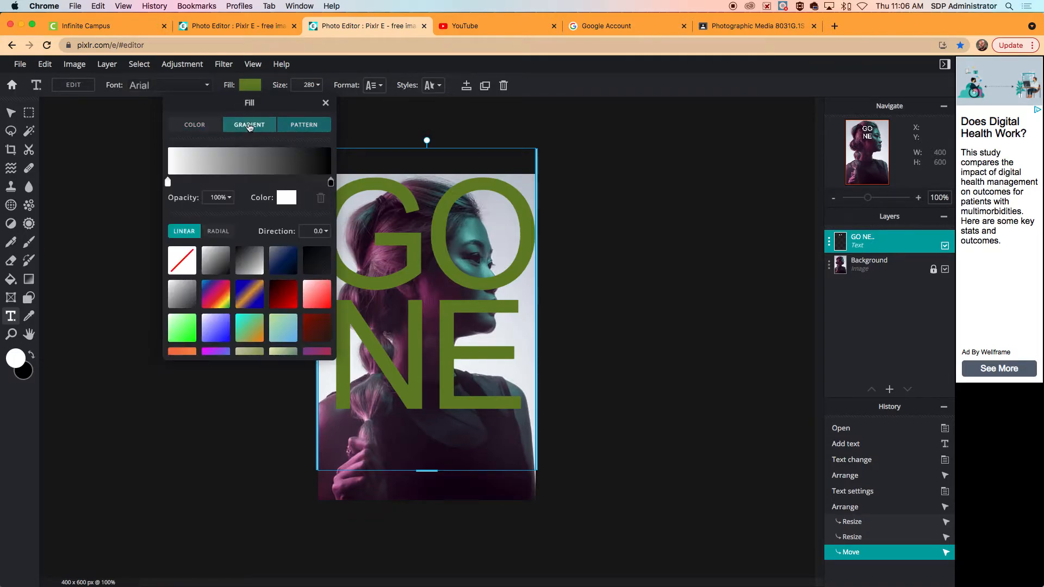
pyautogui.click(202, 125)
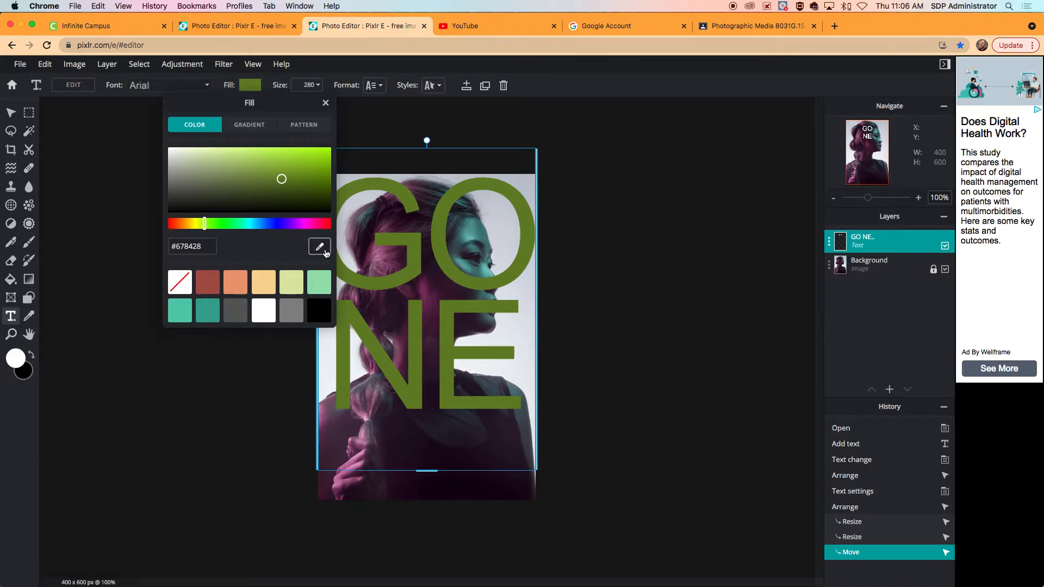
# - Fill the GO NE text with the pink #A25F8A sampled from the woman's shoulder at the photo's edge
pyautogui.click(324, 249)
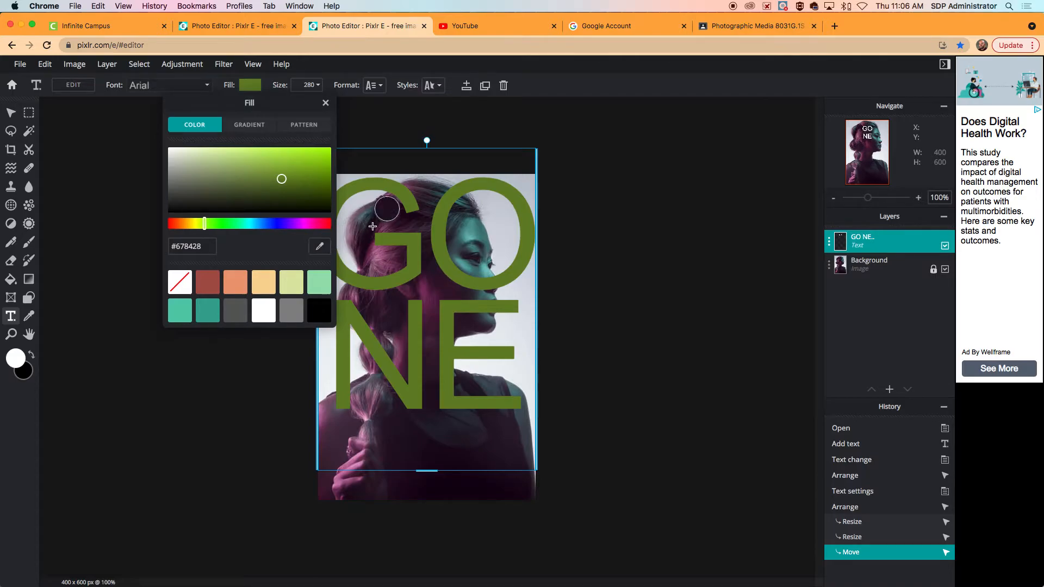
pyautogui.click(368, 254)
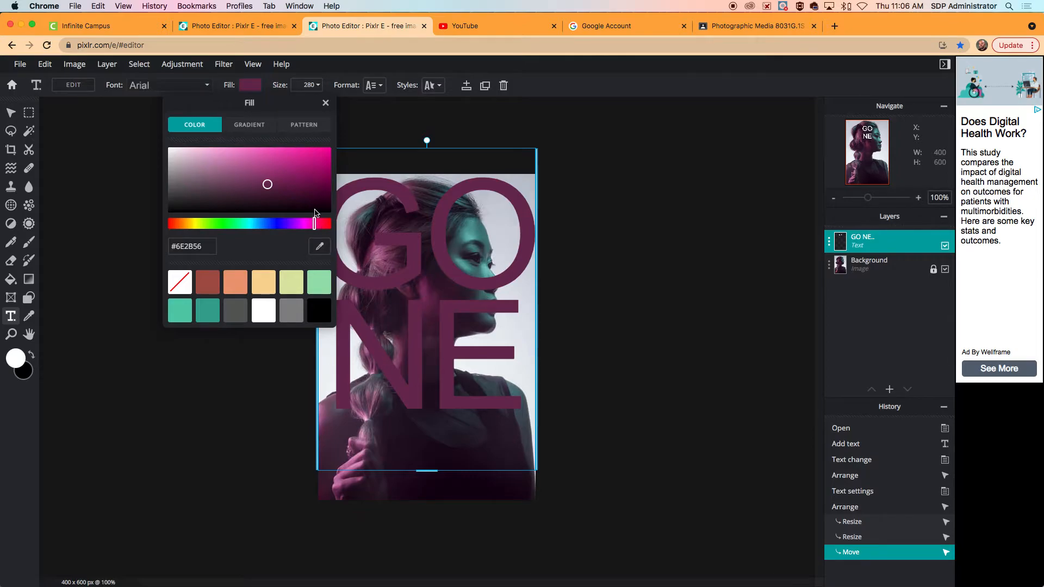
pyautogui.click(319, 248)
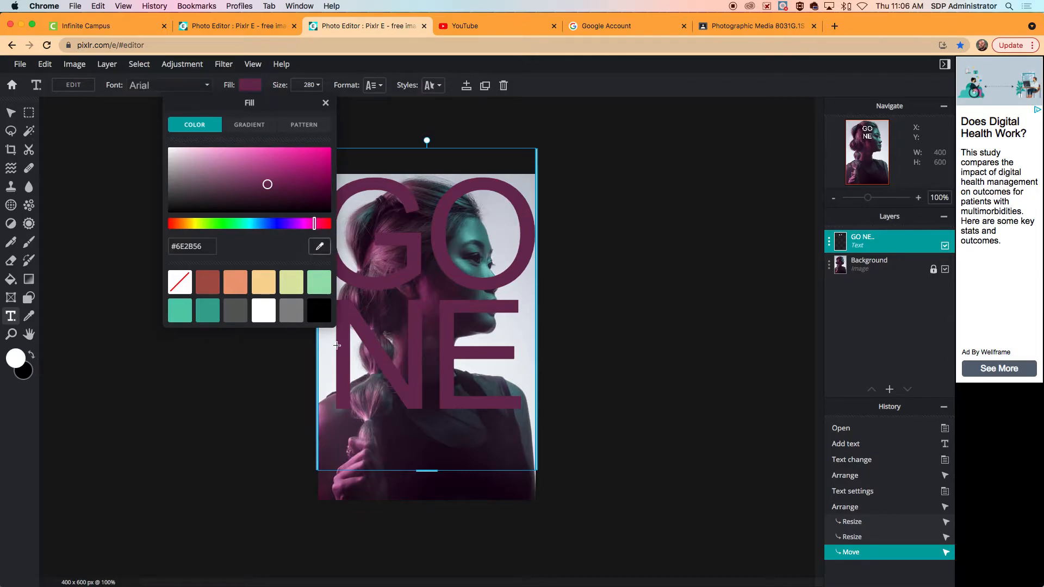
pyautogui.click(321, 422)
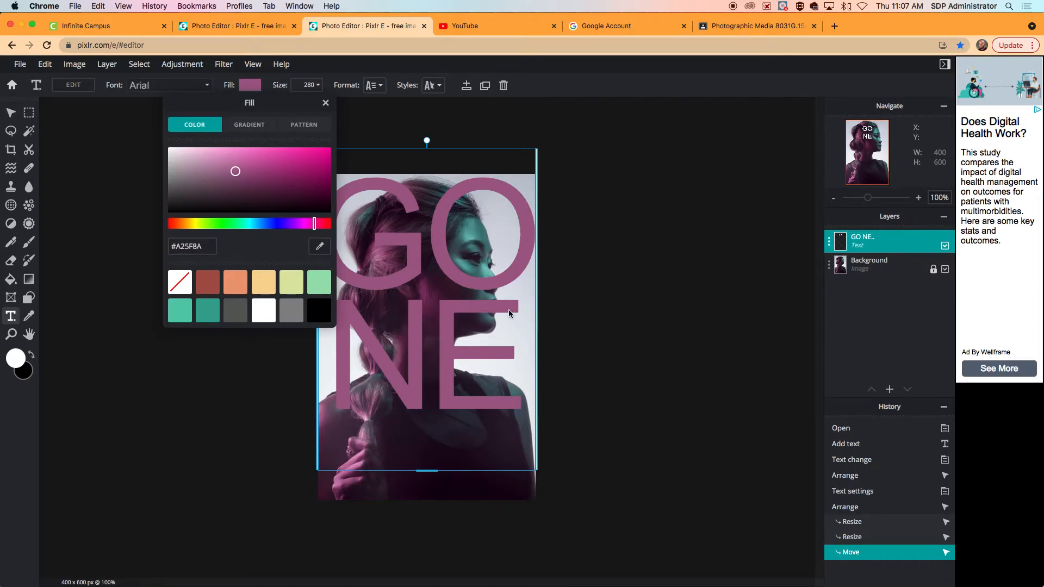
pyautogui.click(325, 104)
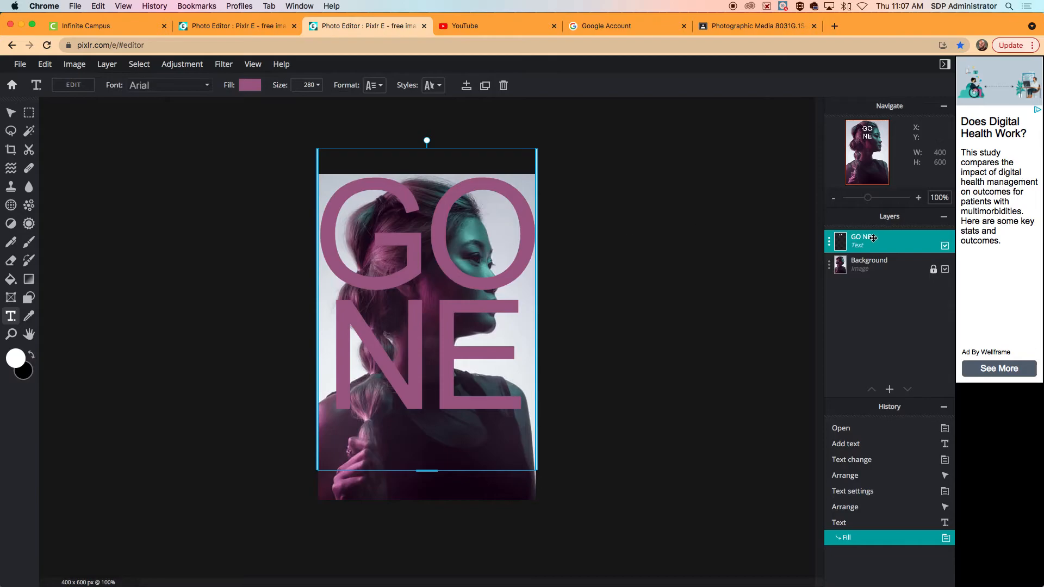
# - Set the GO NE text layer's blend mode to Multiply
pyautogui.click(830, 243)
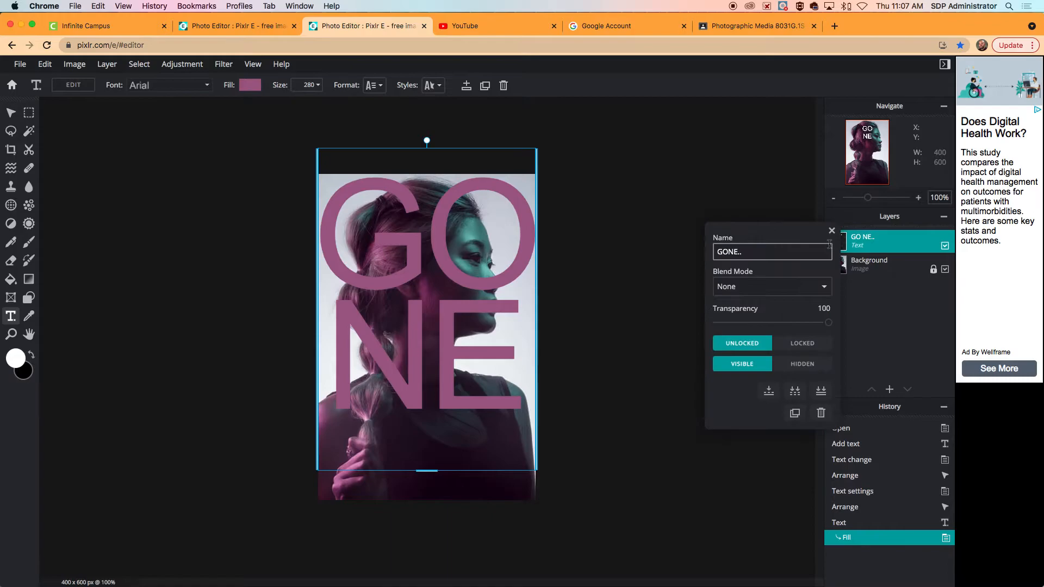
pyautogui.click(790, 286)
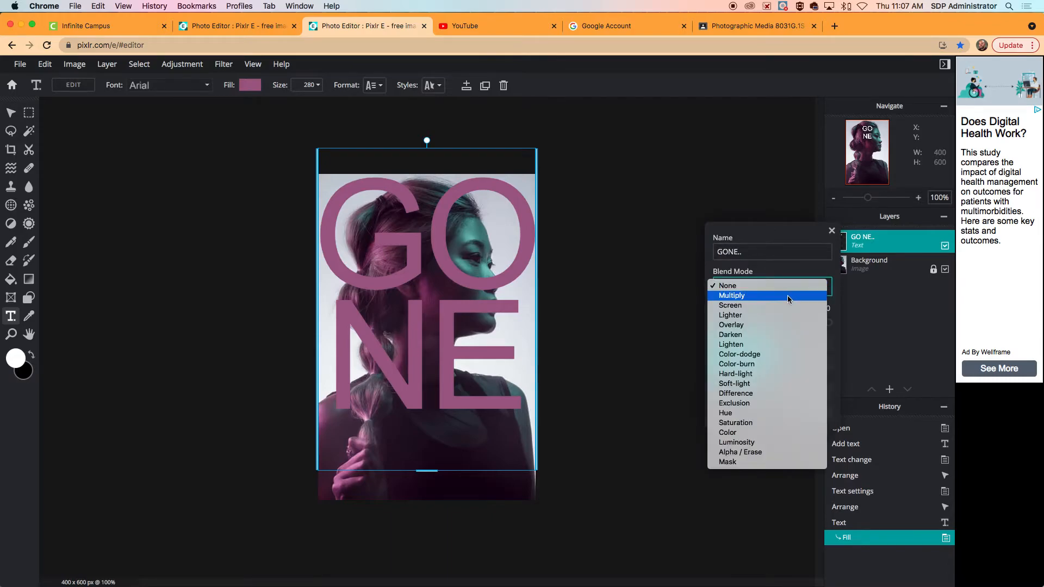
pyautogui.click(788, 296)
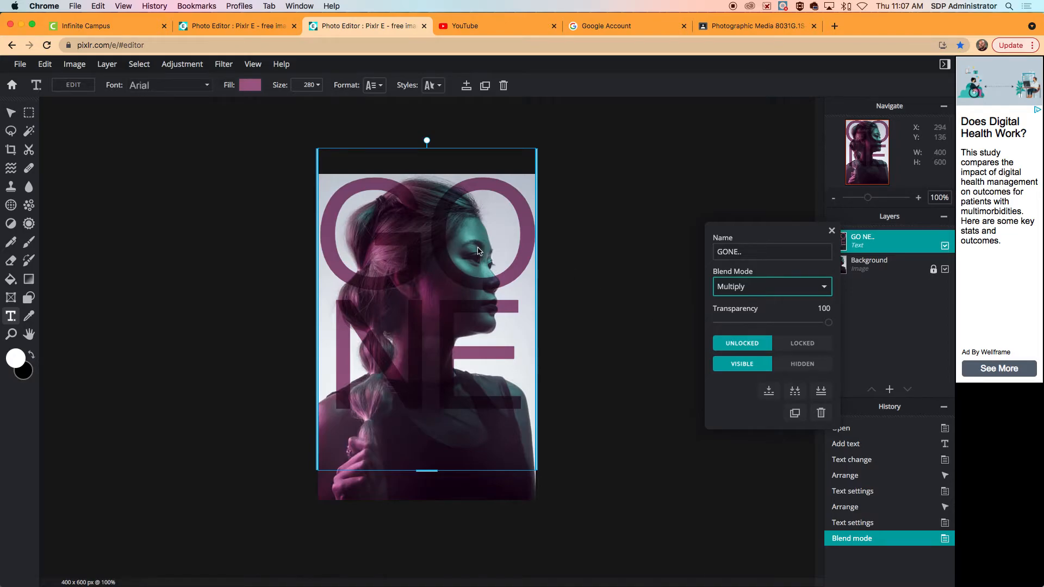
# - Try the Screen, Lighter and Overlay blend modes on the GO NE text layer, then return it to Multiply
pyautogui.click(789, 287)
pyautogui.click(782, 296)
pyautogui.click(767, 286)
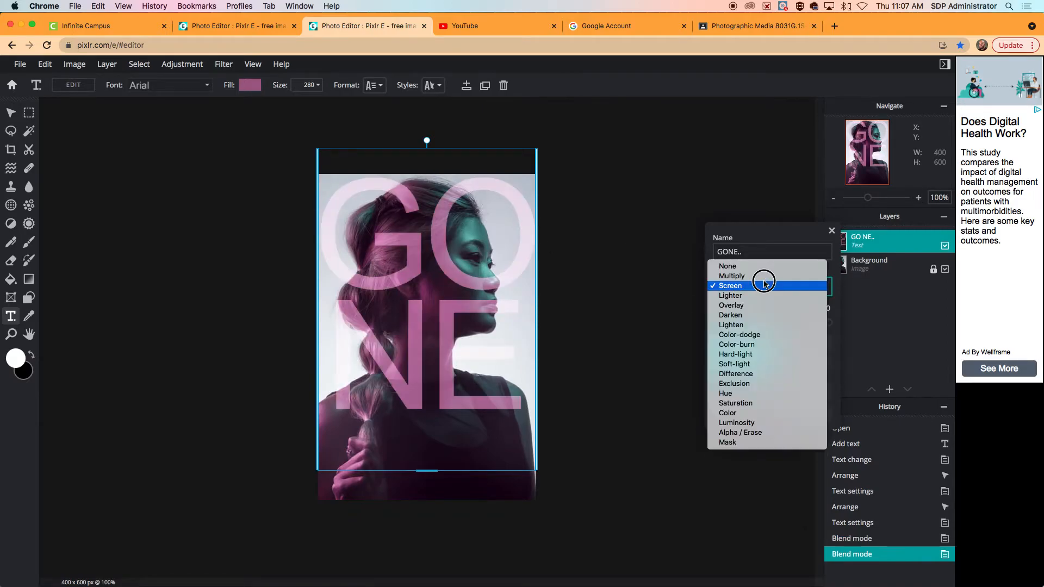
pyautogui.click(761, 296)
pyautogui.click(760, 293)
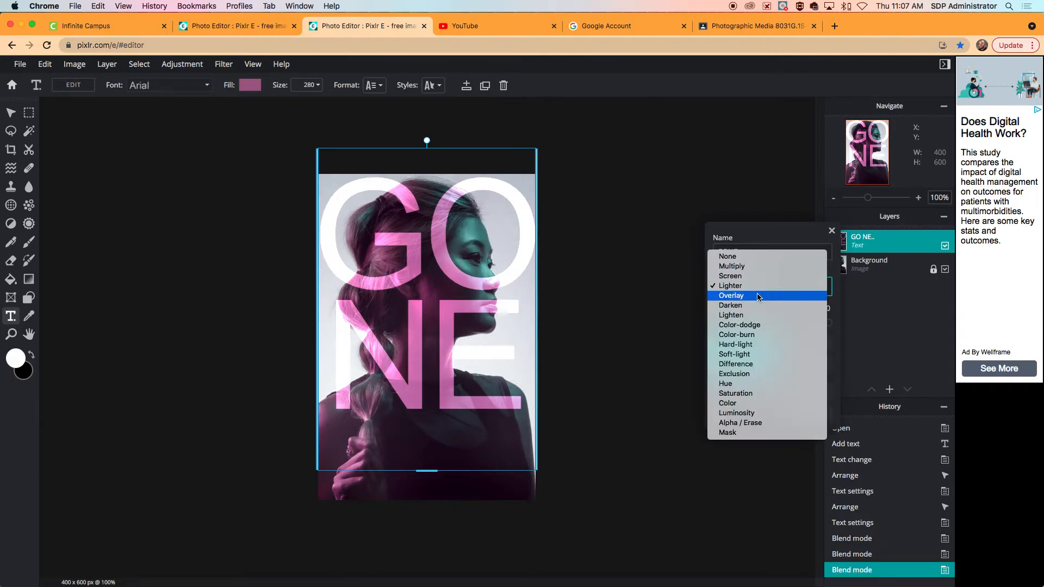
pyautogui.click(759, 293)
pyautogui.click(758, 288)
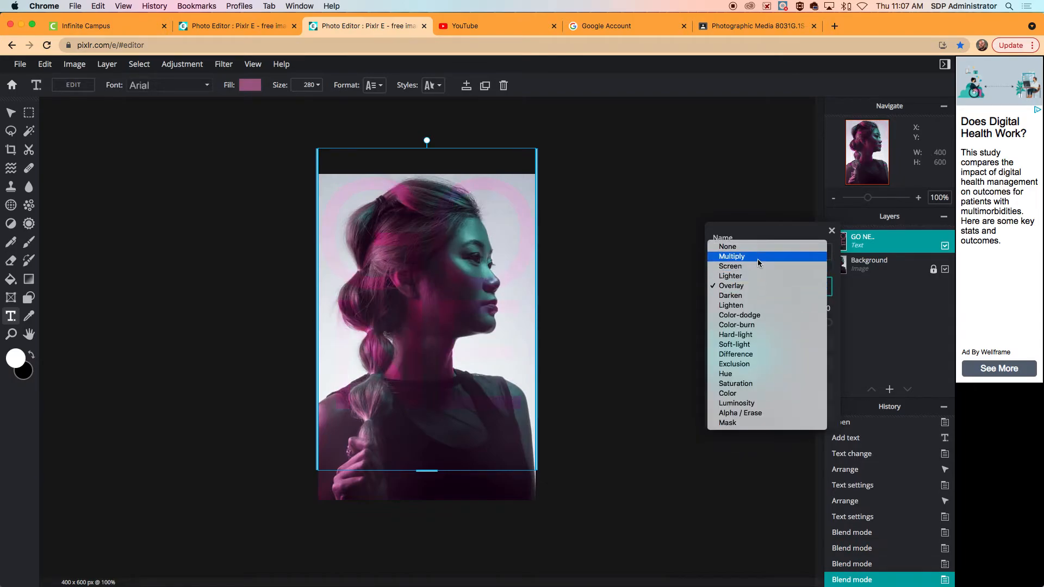
pyautogui.click(759, 257)
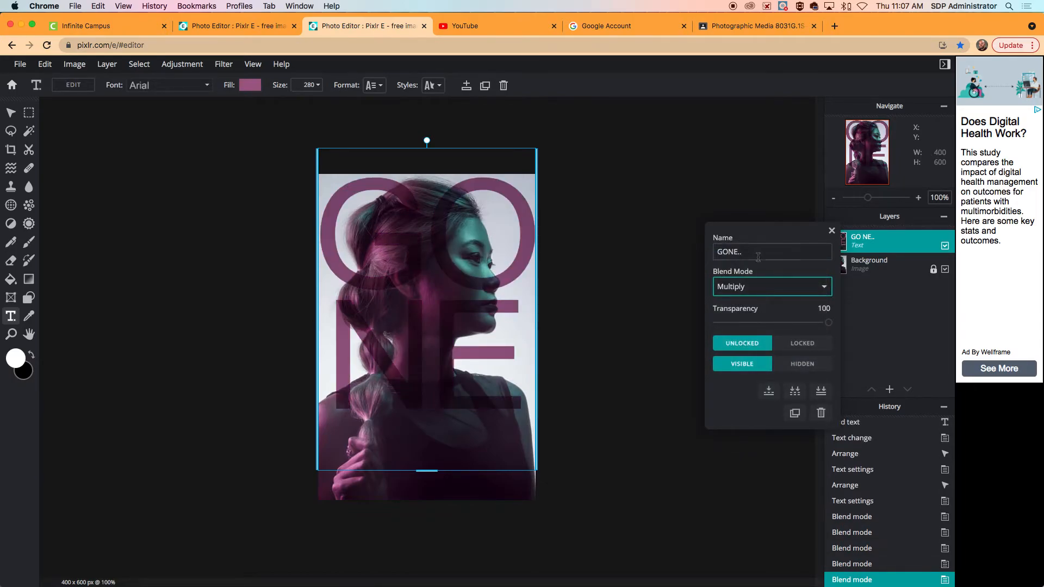
pyautogui.click(246, 318)
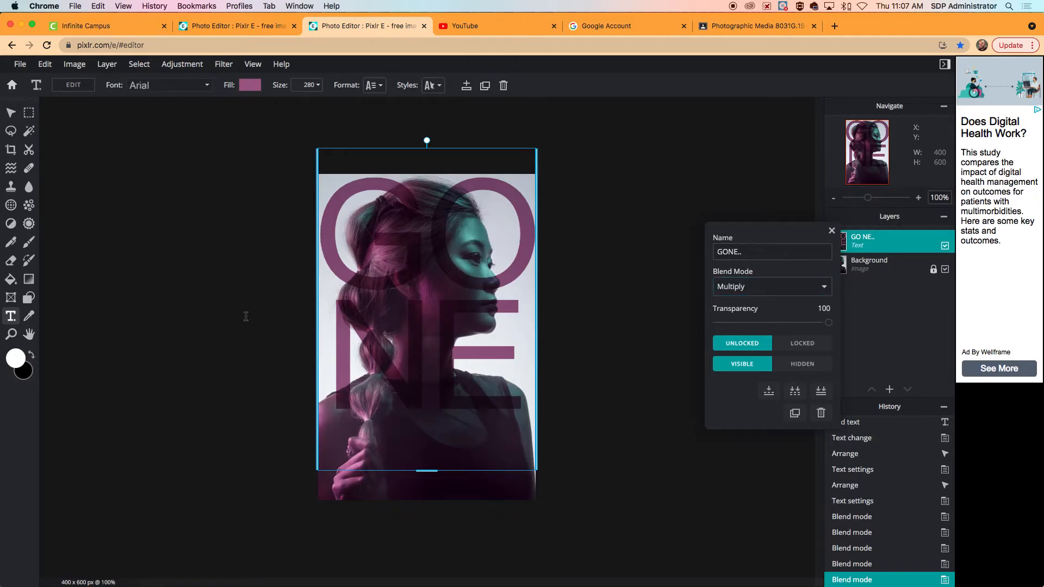
pyautogui.click(274, 307)
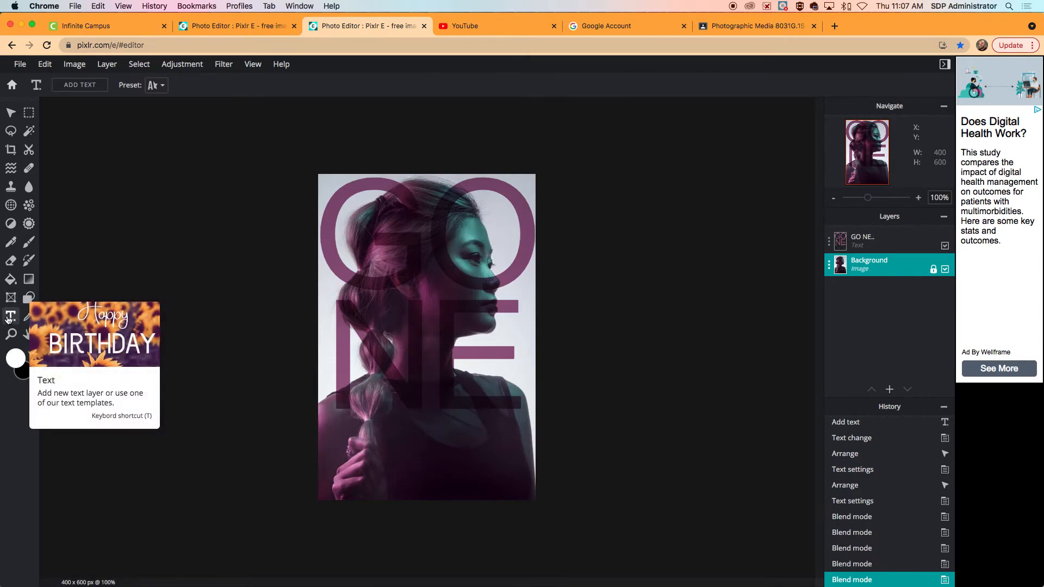
# - Add a new text layer reading Tommorow over the photo and set its font size to 64
pyautogui.click(352, 487)
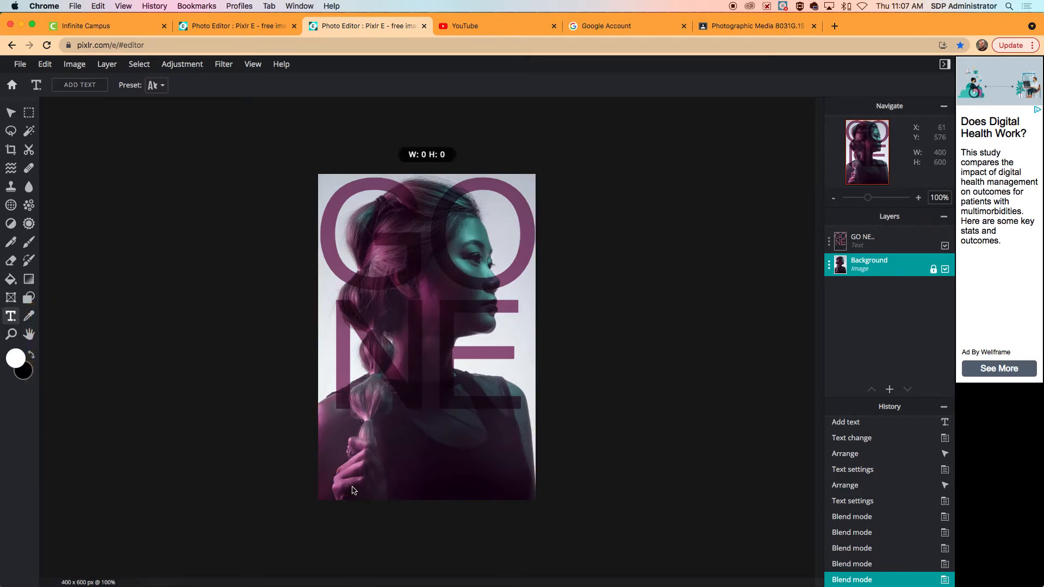
pyautogui.click(609, 356)
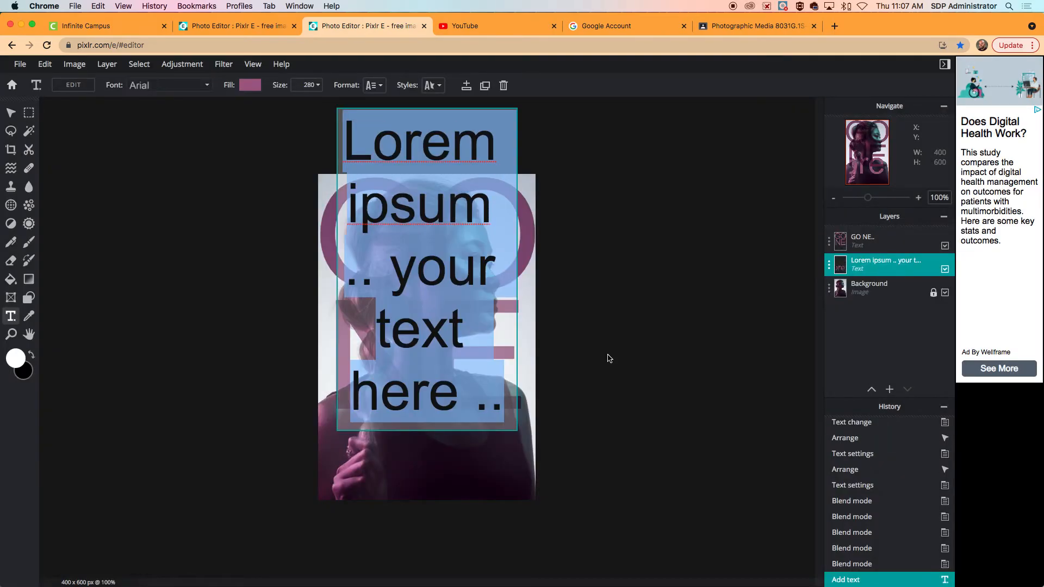
pyautogui.write('Tom')
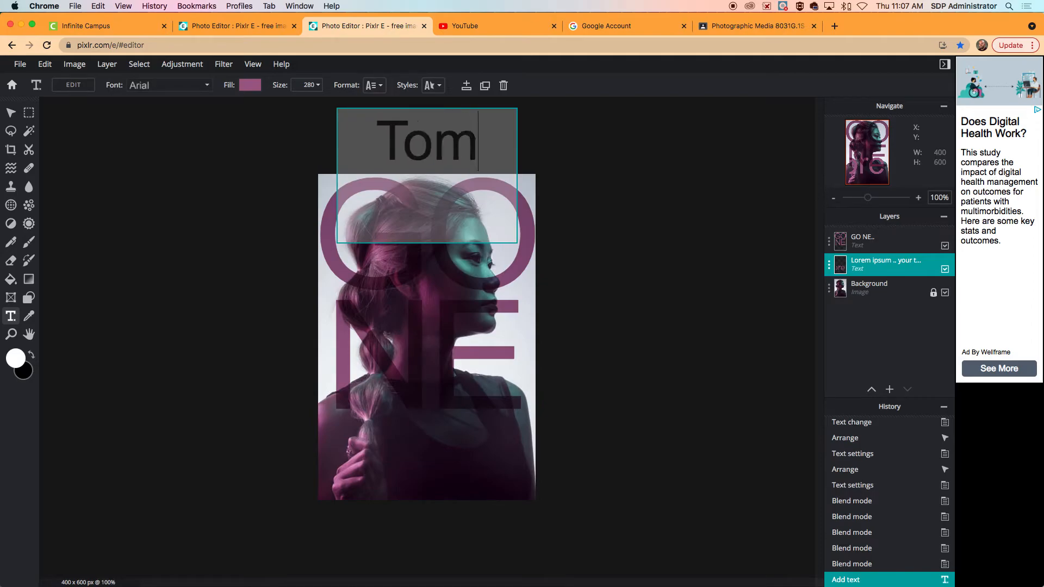
pyautogui.write('morow')
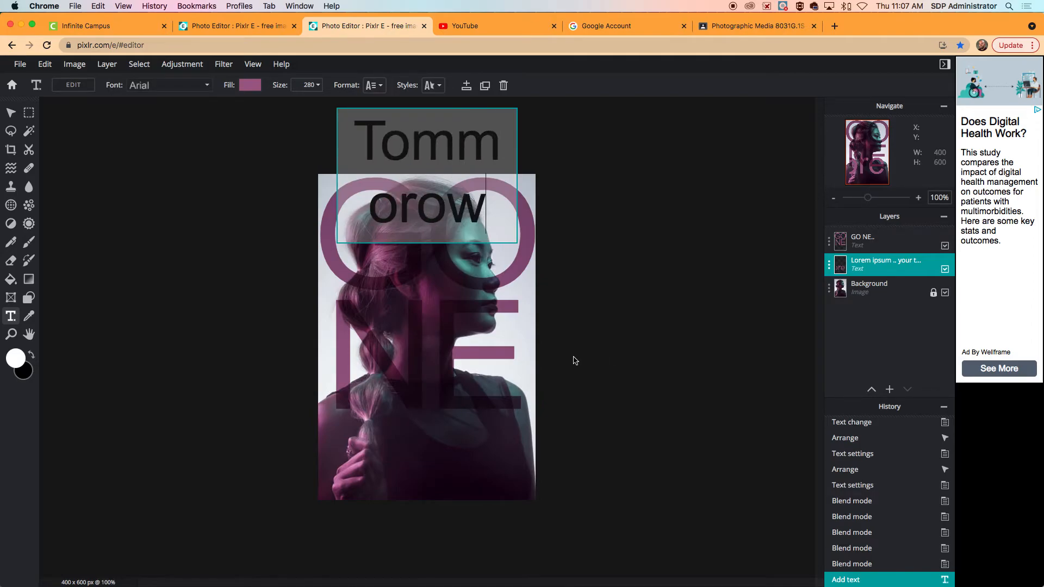
pyautogui.click(212, 178)
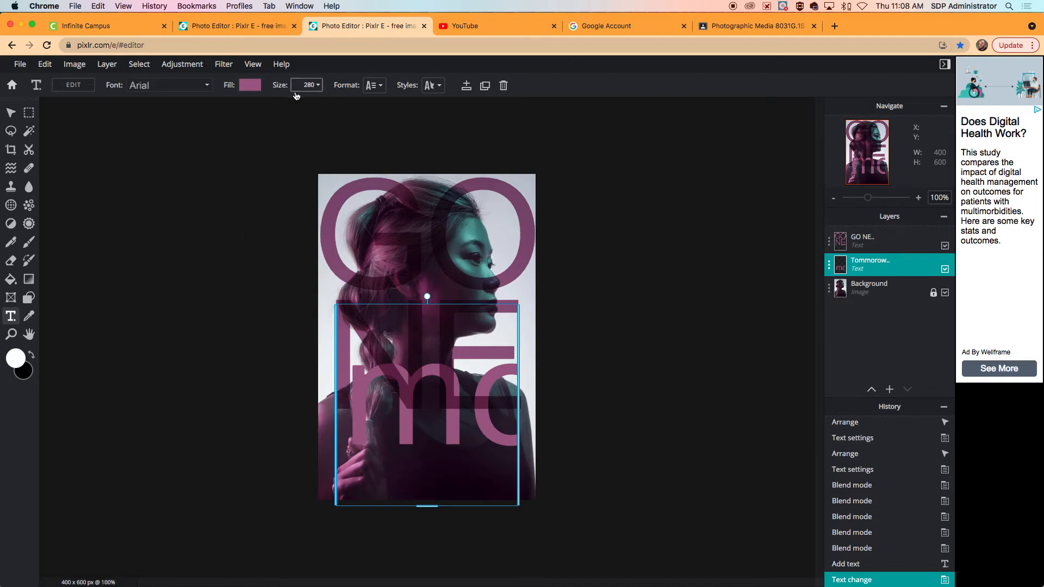
pyautogui.click(318, 85)
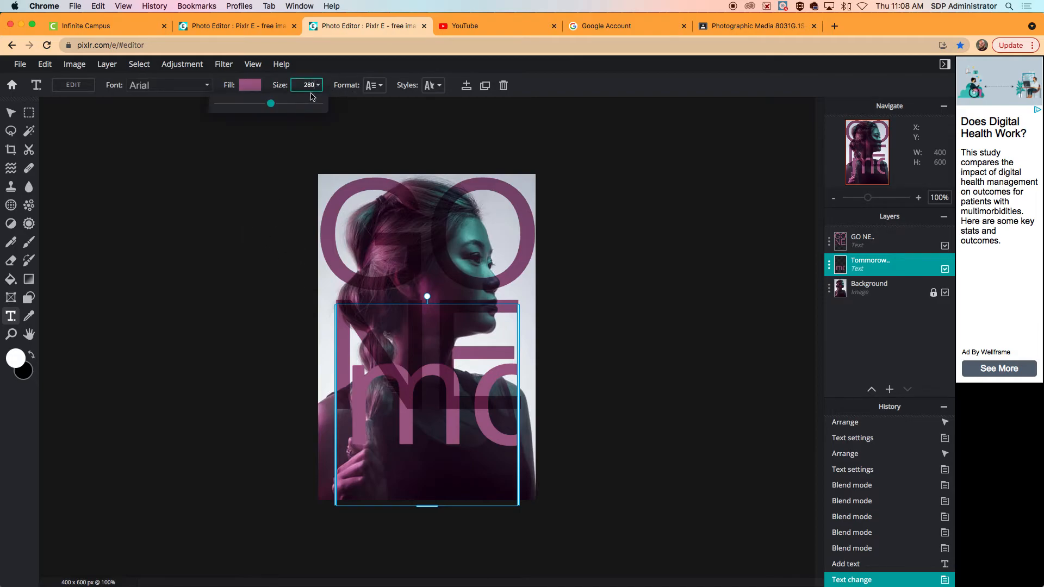
pyautogui.moveTo(269, 103); pyautogui.dragTo(246, 112)
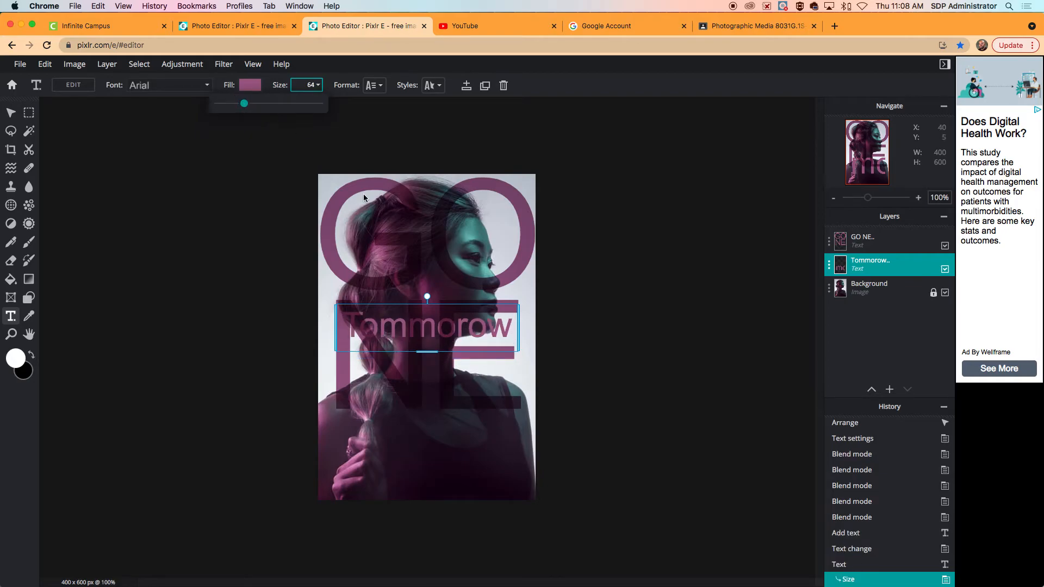
# - Move the Tommorow text layer above the GO NE layer in the layer order
pyautogui.click(430, 335)
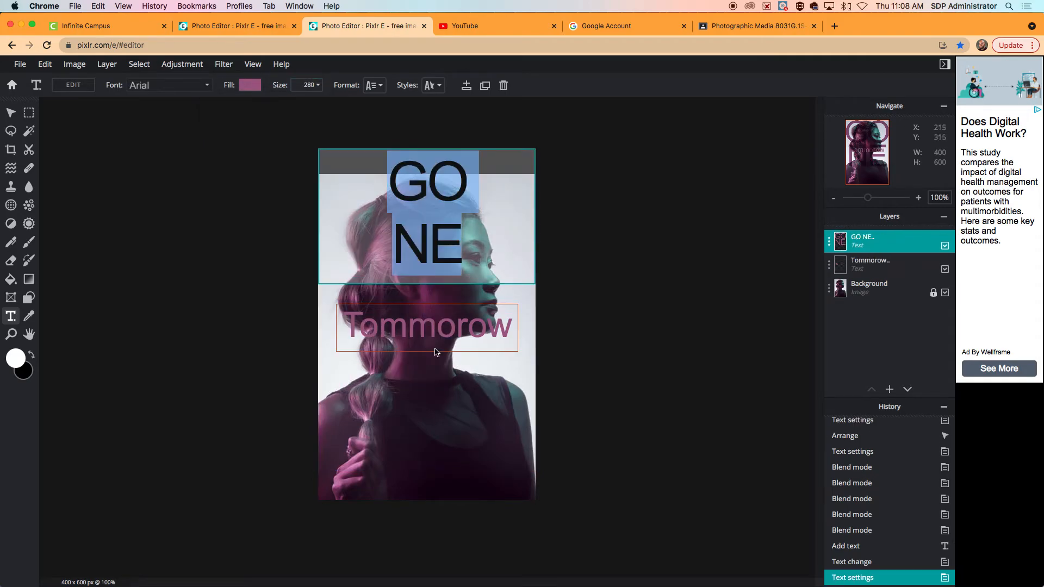
pyautogui.click(642, 327)
pyautogui.click(870, 264)
pyautogui.moveTo(850, 264); pyautogui.dragTo(849, 241)
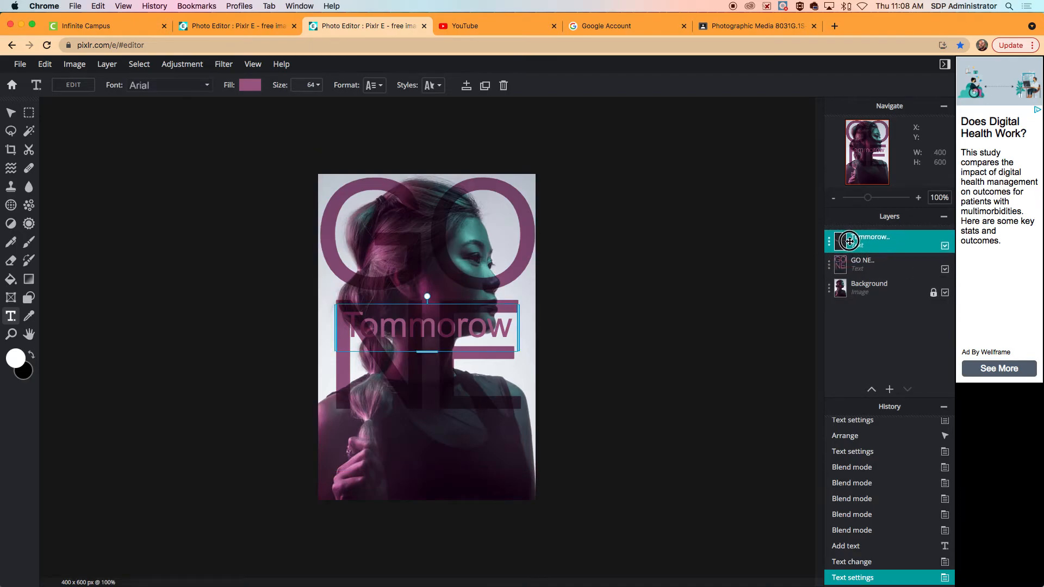
# - Replace the Tommorow text with Forever and move it down to just below the NE lettering
pyautogui.click(417, 329)
pyautogui.write('Forever')
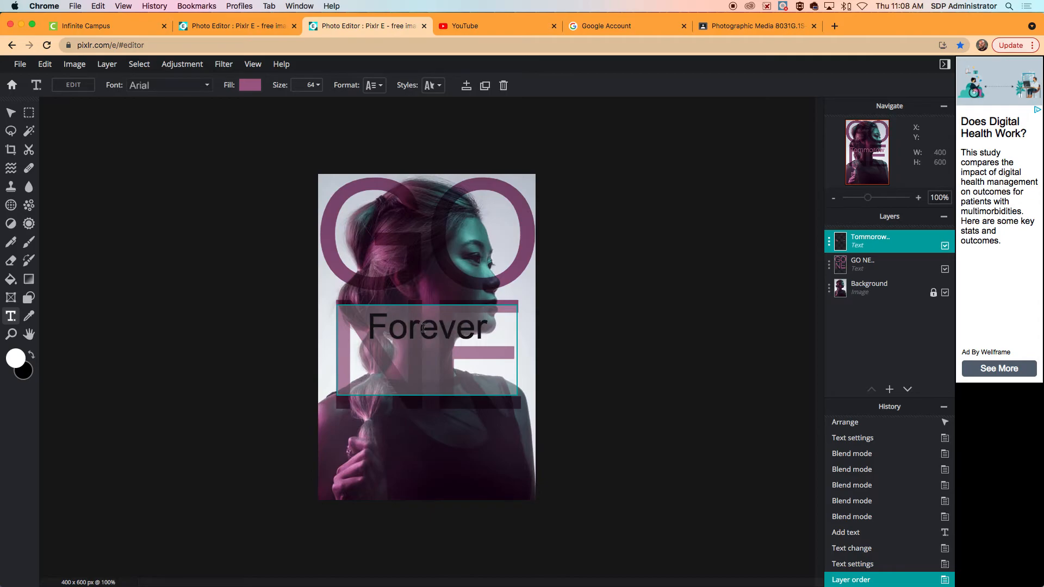
pyautogui.click(582, 374)
pyautogui.moveTo(454, 333); pyautogui.dragTo(457, 435)
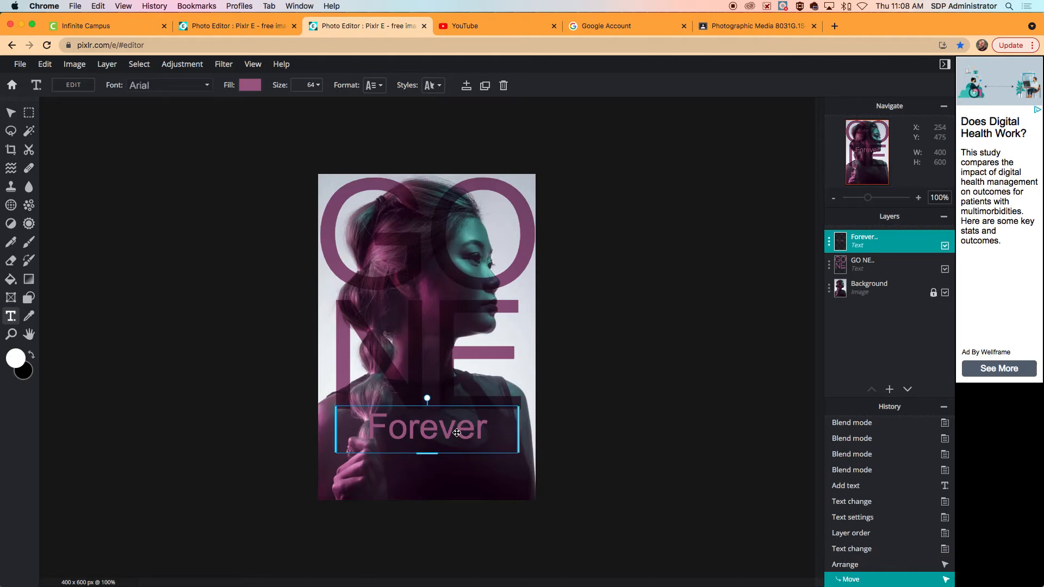
# - Align the Forever text to the right and set its letter spacing to 44
pyautogui.click(374, 85)
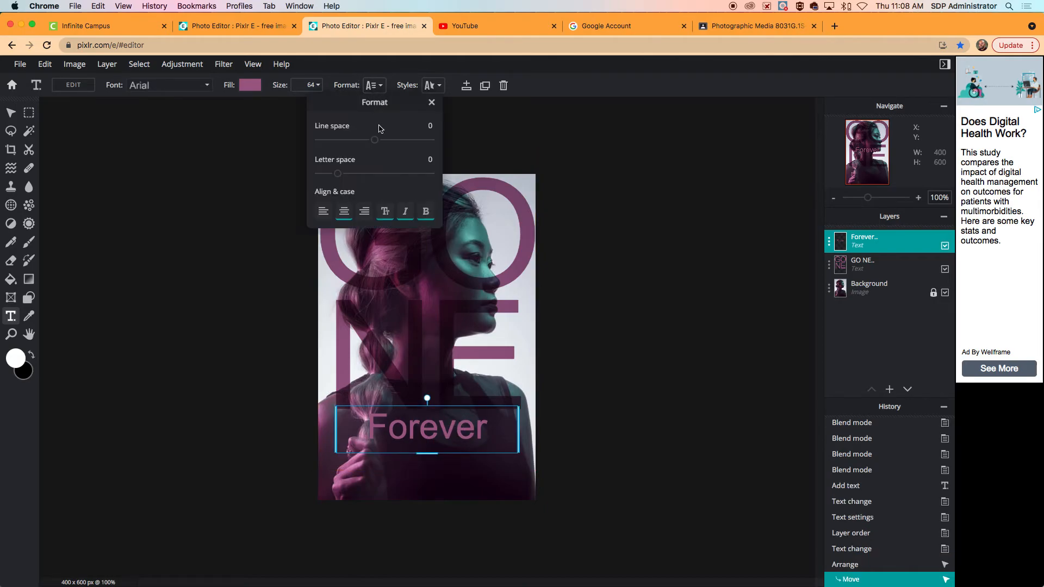
pyautogui.click(365, 217)
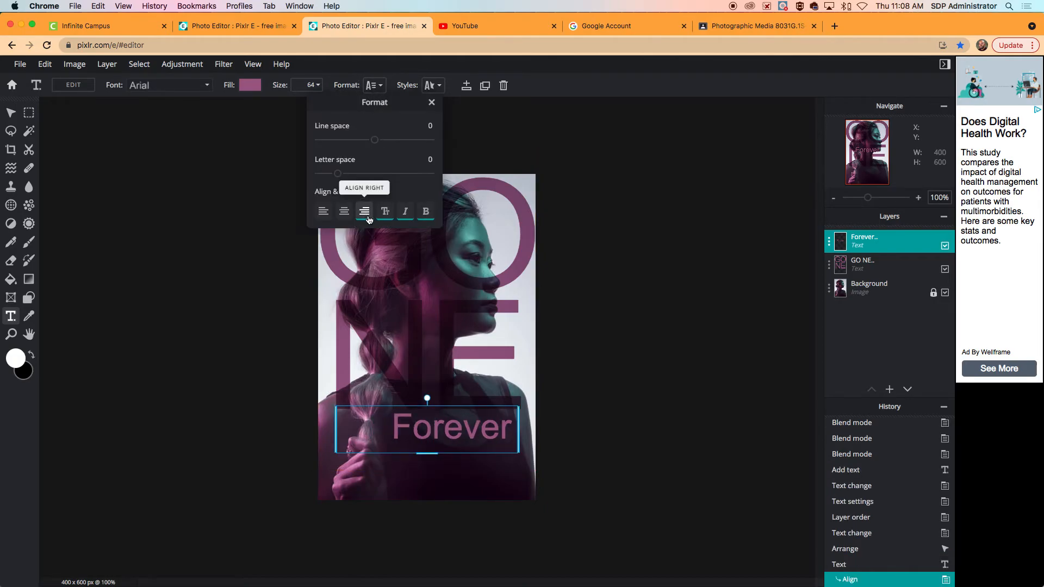
pyautogui.click(494, 430)
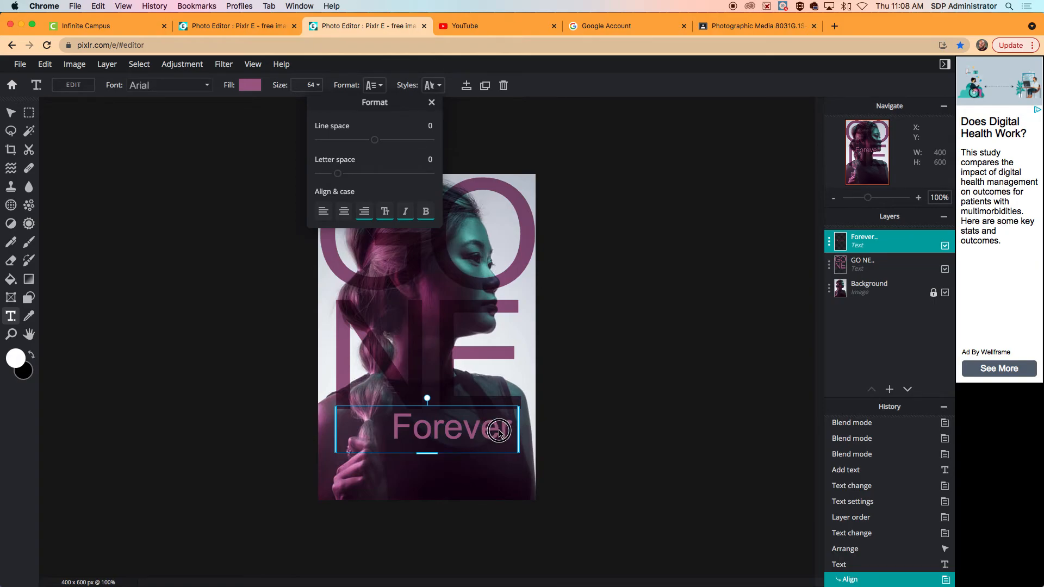
pyautogui.click(380, 87)
pyautogui.moveTo(338, 173); pyautogui.dragTo(380, 174)
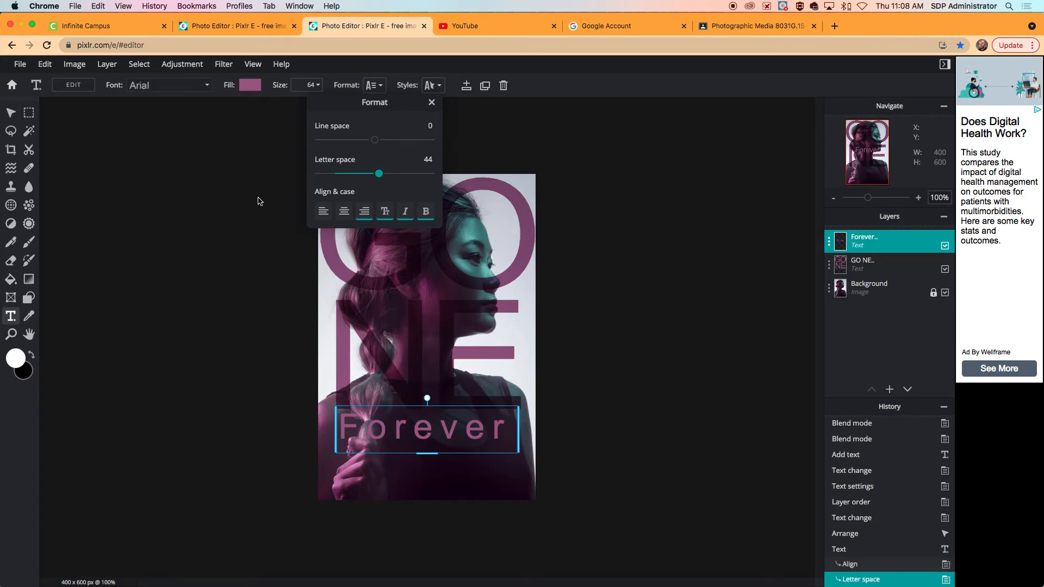
# - Fill the Forever text with the teal #66B1AC sampled from the woman's face
pyautogui.click(249, 84)
pyautogui.click(249, 85)
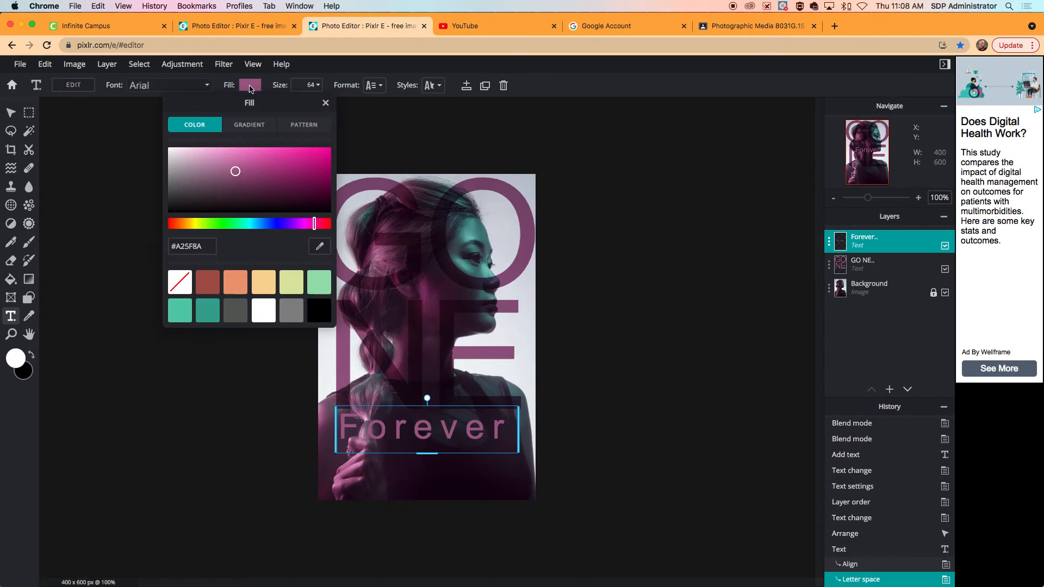
pyautogui.click(320, 247)
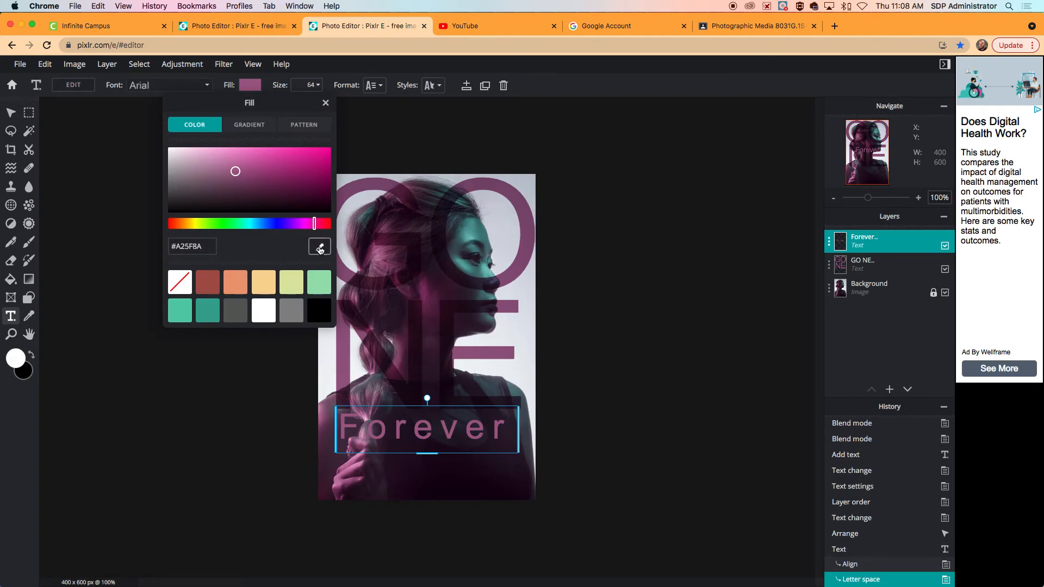
pyautogui.click(470, 235)
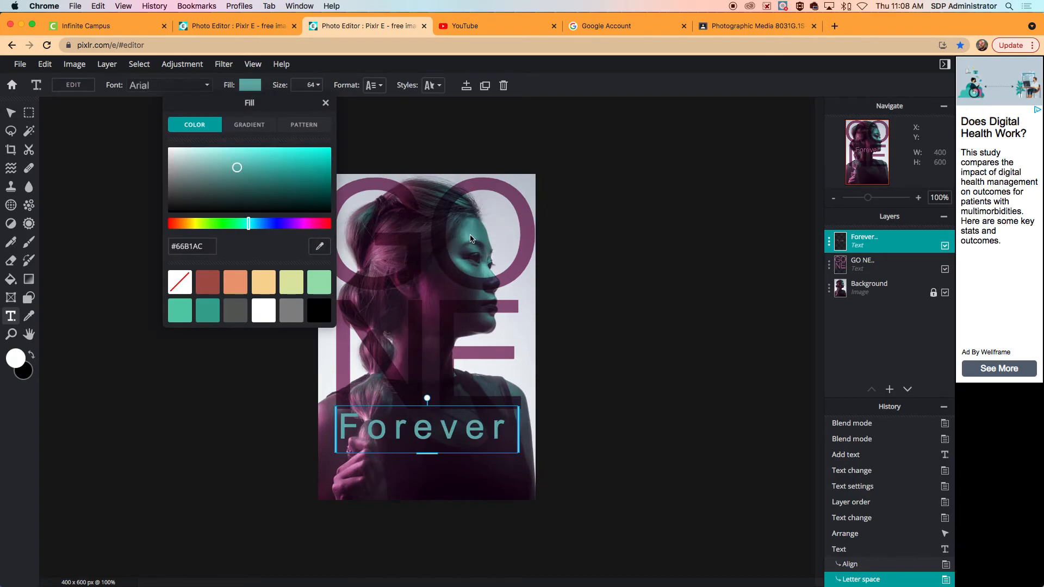
pyautogui.click(207, 361)
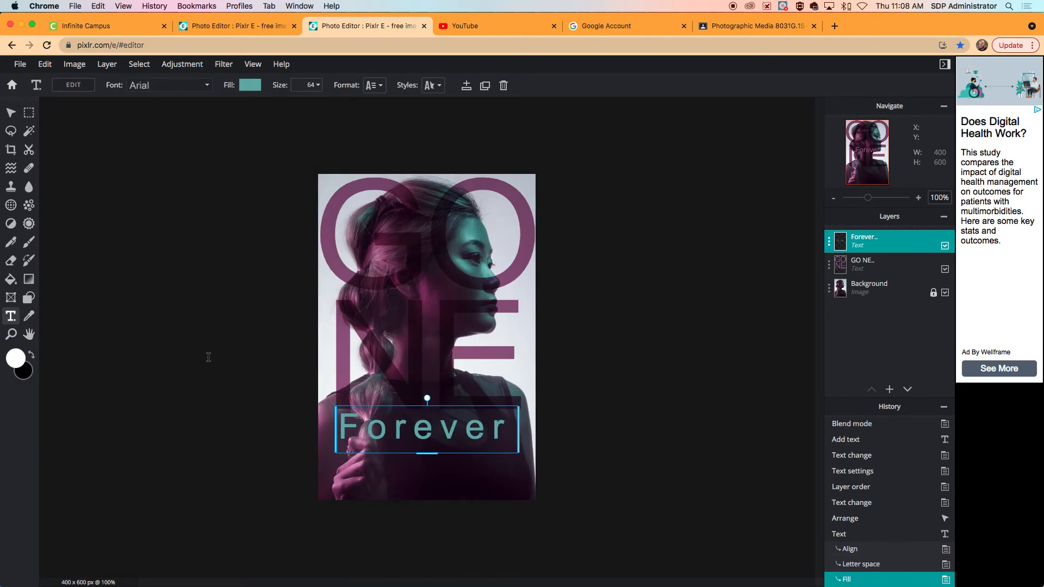
# - Try the Difference, Exclusion, Hue, Saturation and Color blend modes on the Forever text layer
pyautogui.click(829, 248)
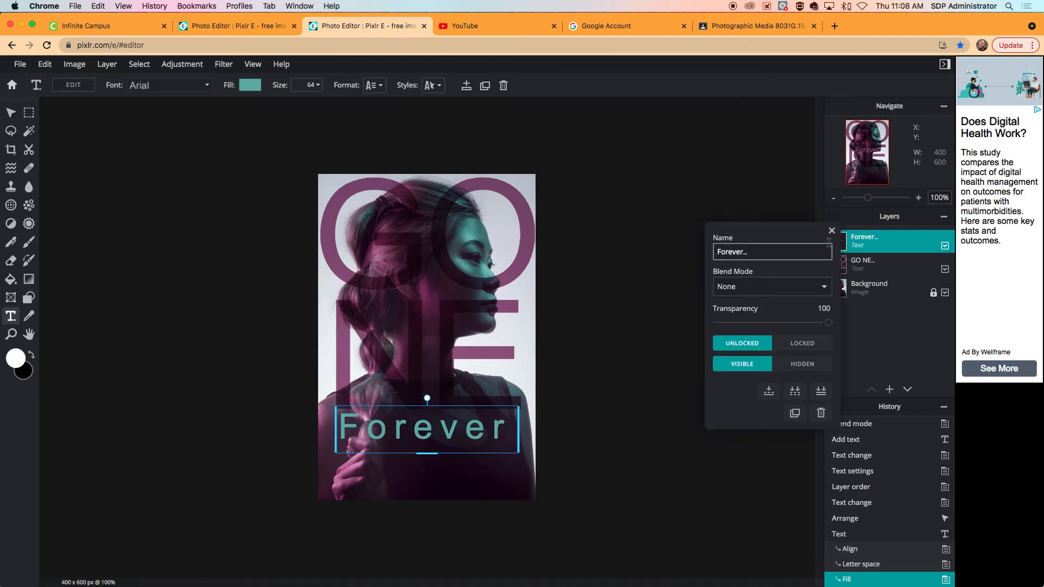
pyautogui.click(787, 287)
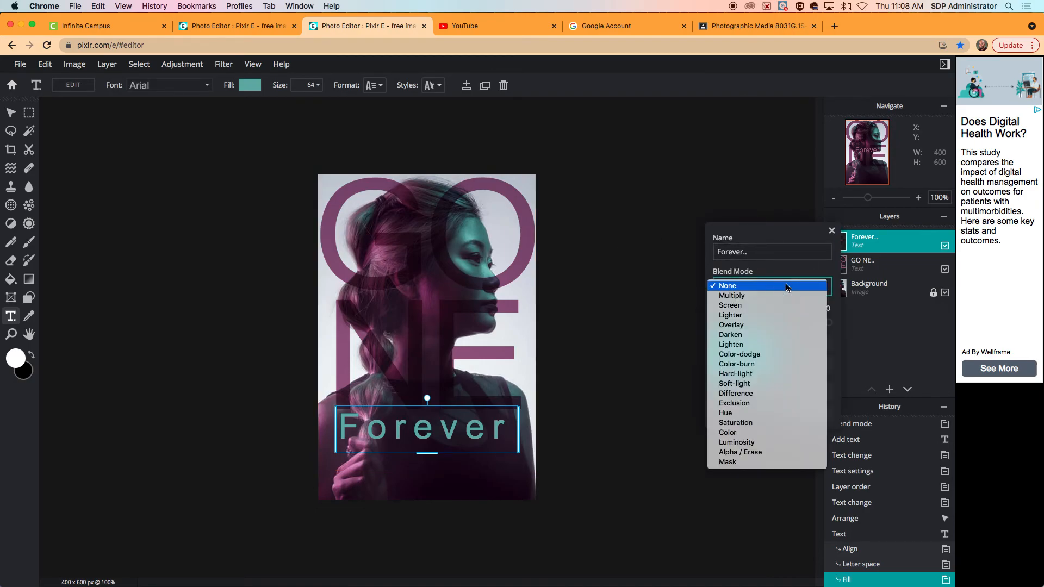
pyautogui.click(756, 393)
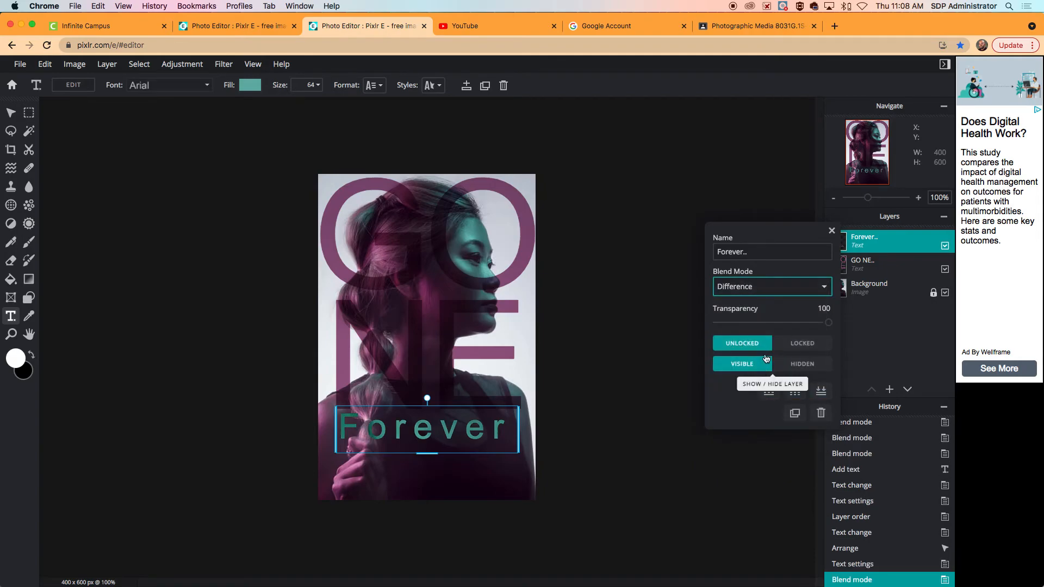
pyautogui.click(770, 291)
pyautogui.click(780, 298)
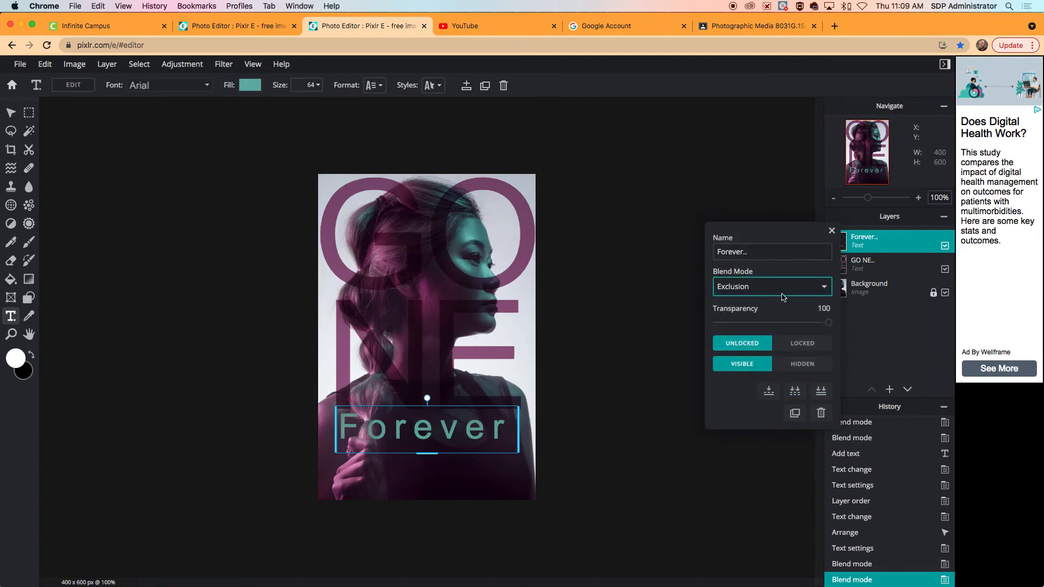
pyautogui.click(778, 288)
pyautogui.click(778, 298)
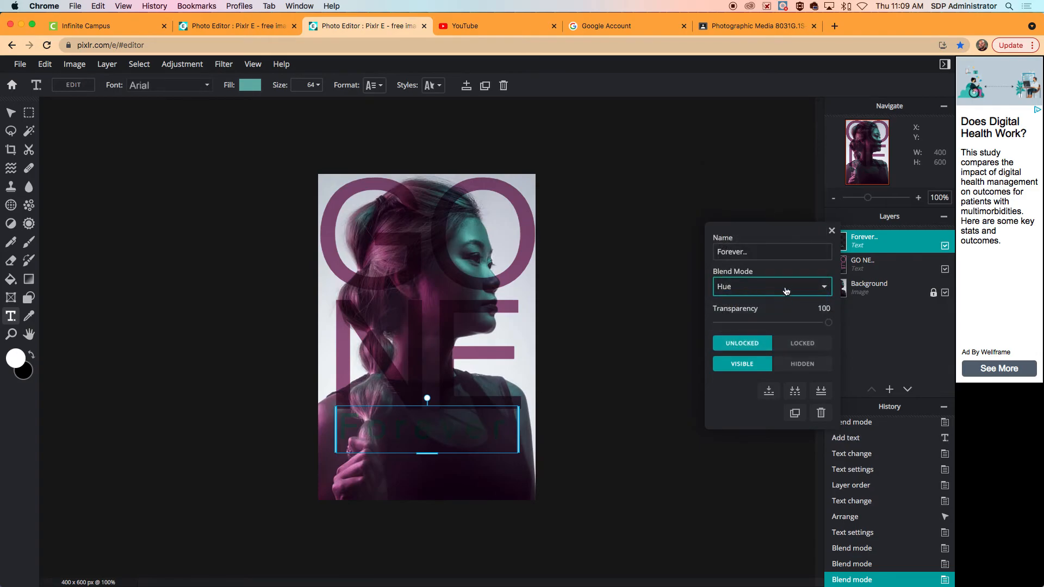
pyautogui.click(784, 294)
pyautogui.click(788, 299)
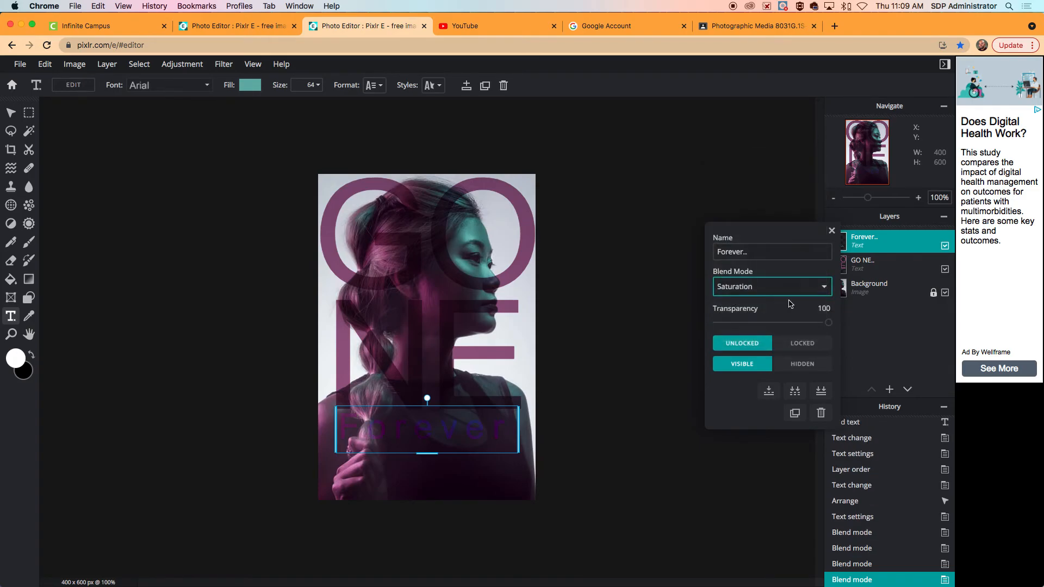
pyautogui.click(792, 289)
pyautogui.click(794, 298)
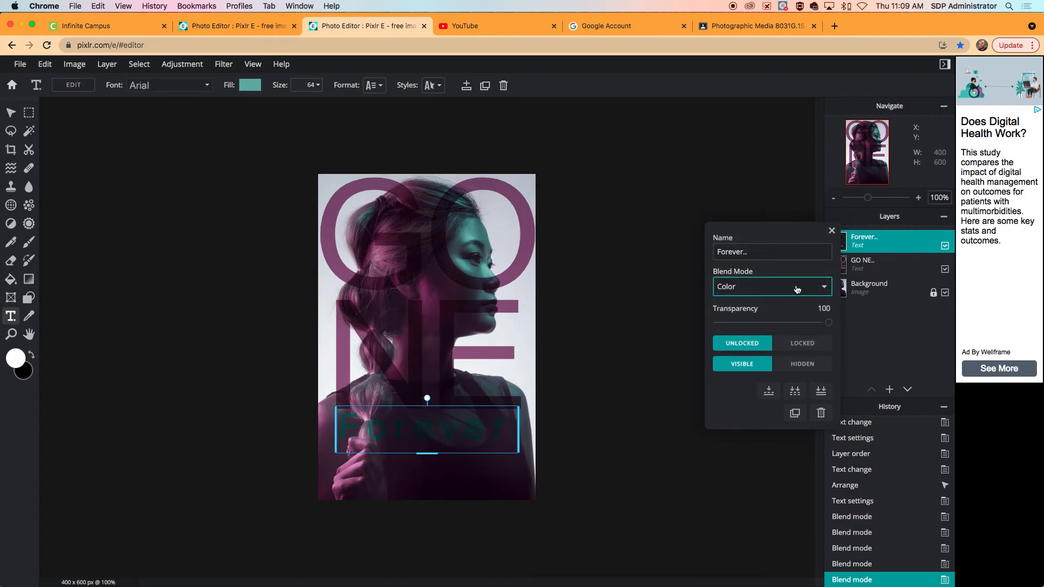
# - Try the Lighten, Darken and Screen blend modes on the Forever text layer
pyautogui.click(796, 290)
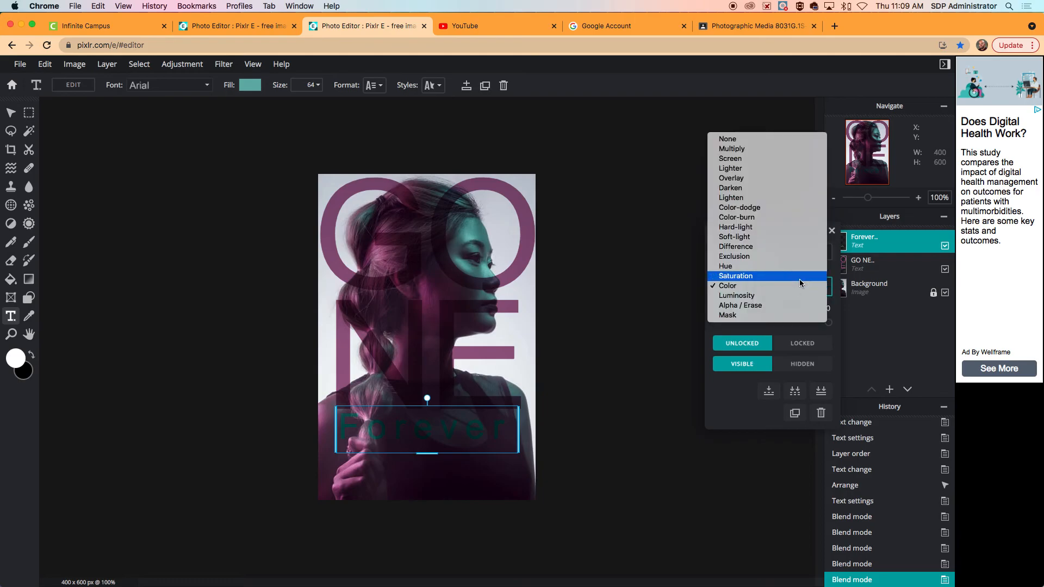
pyautogui.click(790, 199)
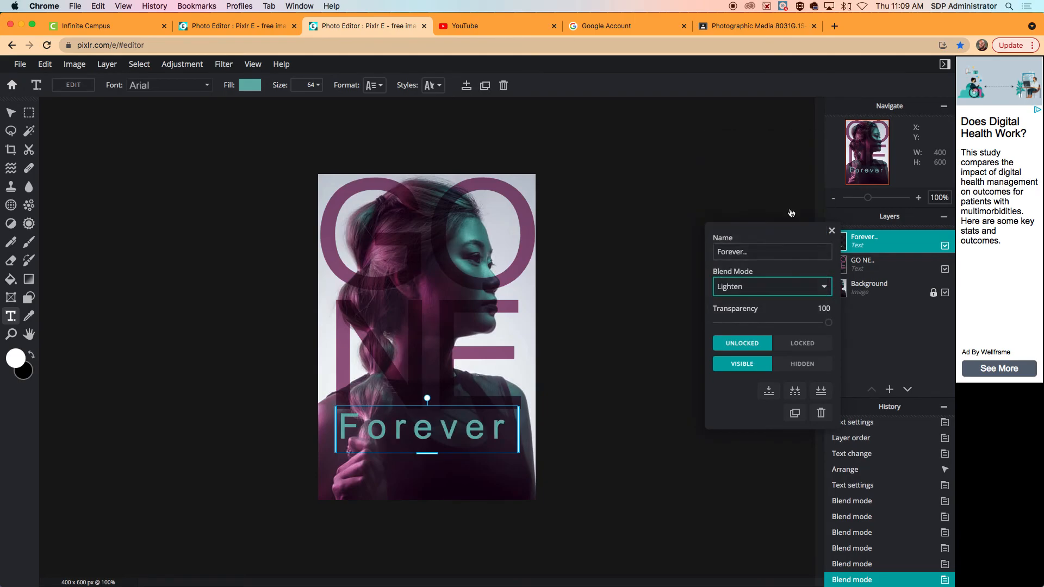
pyautogui.click(781, 288)
pyautogui.click(778, 277)
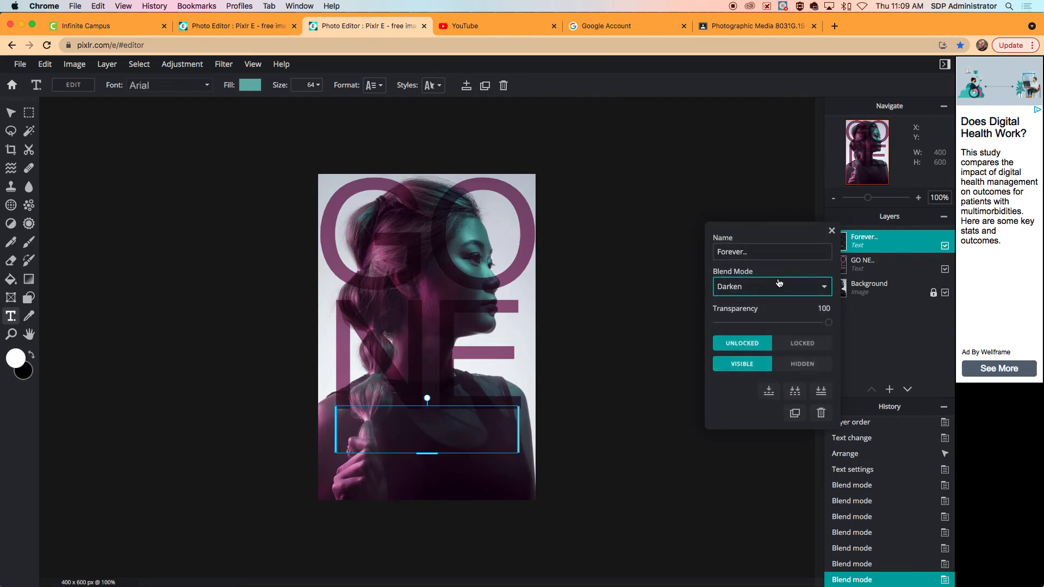
pyautogui.click(781, 289)
pyautogui.click(773, 256)
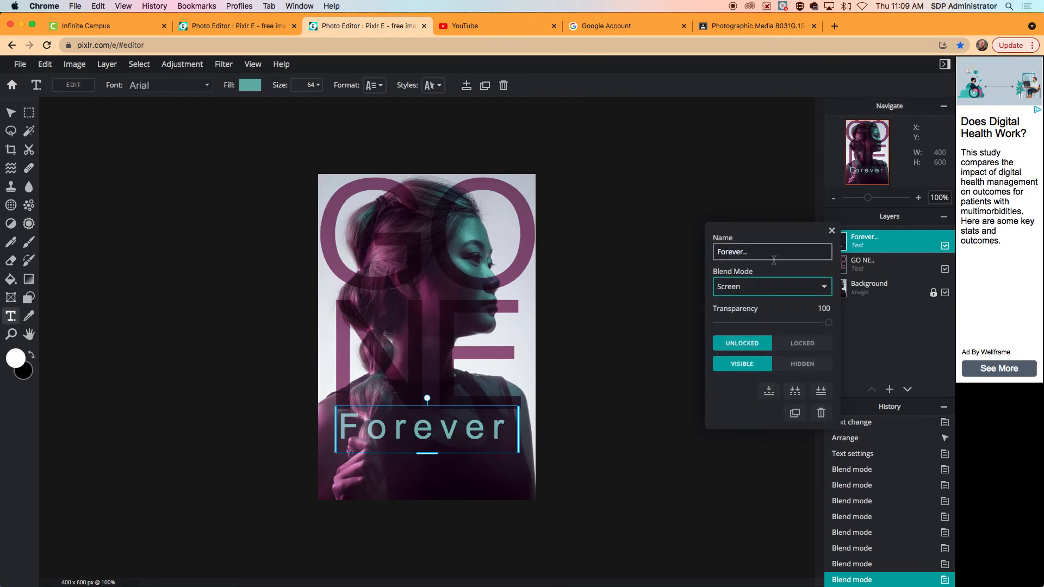
# - Set the Forever text layer's blend mode to Multiply and deselect the text
pyautogui.click(776, 279)
pyautogui.click(776, 275)
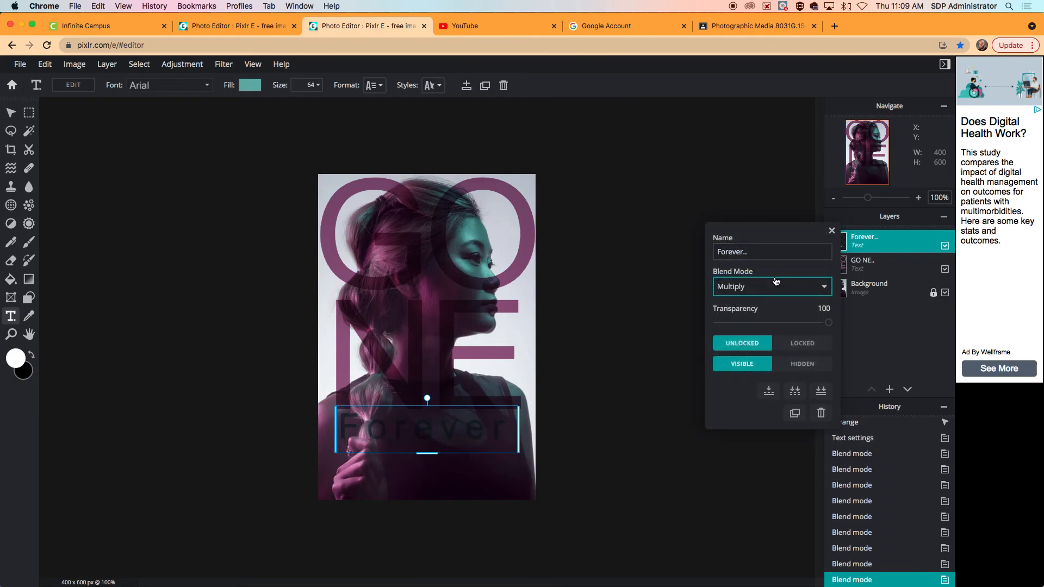
pyautogui.click(614, 341)
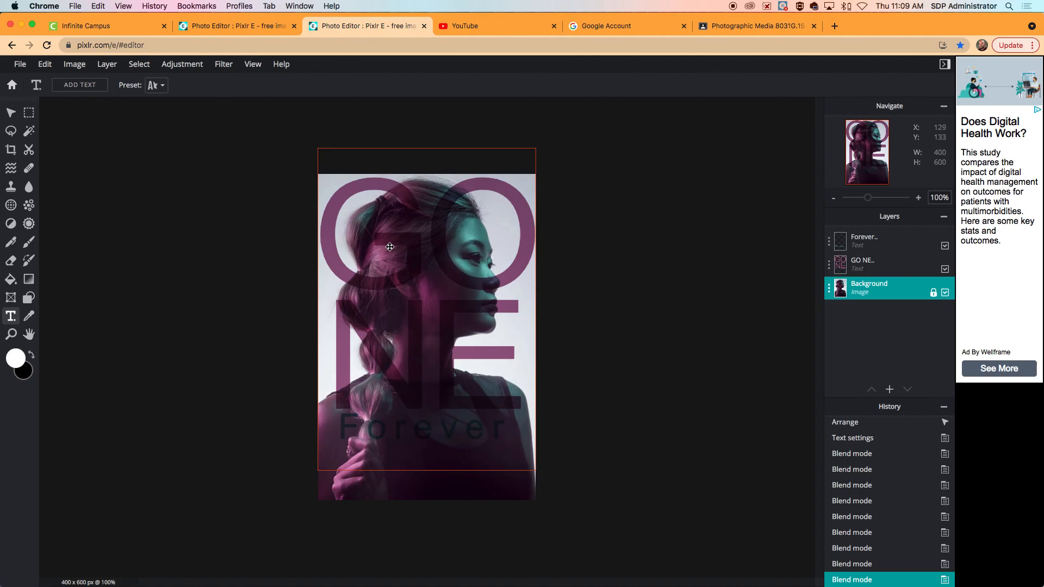
# - Select the Forever text again and open the font choices for it
pyautogui.click(415, 431)
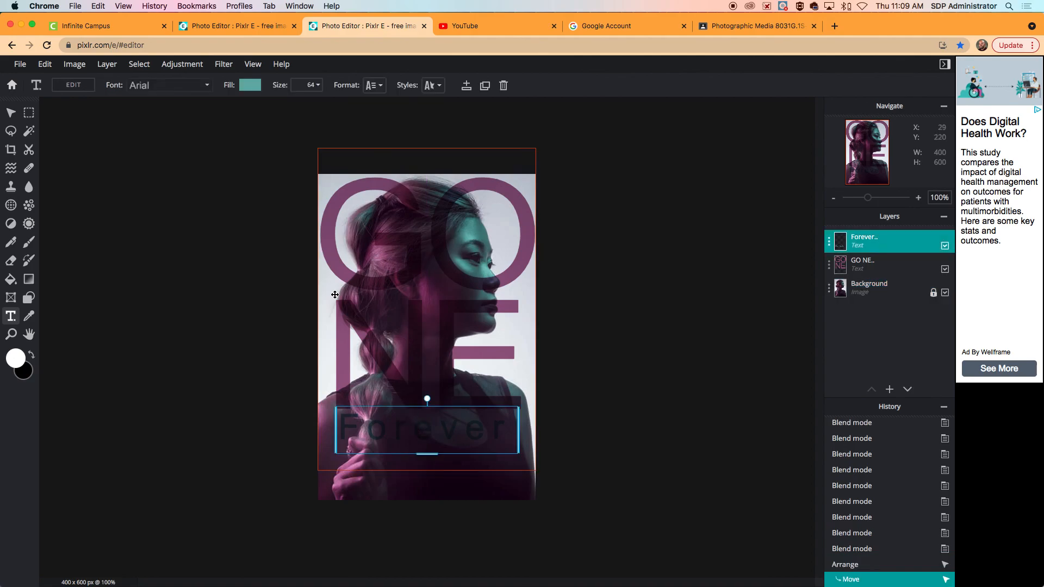
pyautogui.click(170, 87)
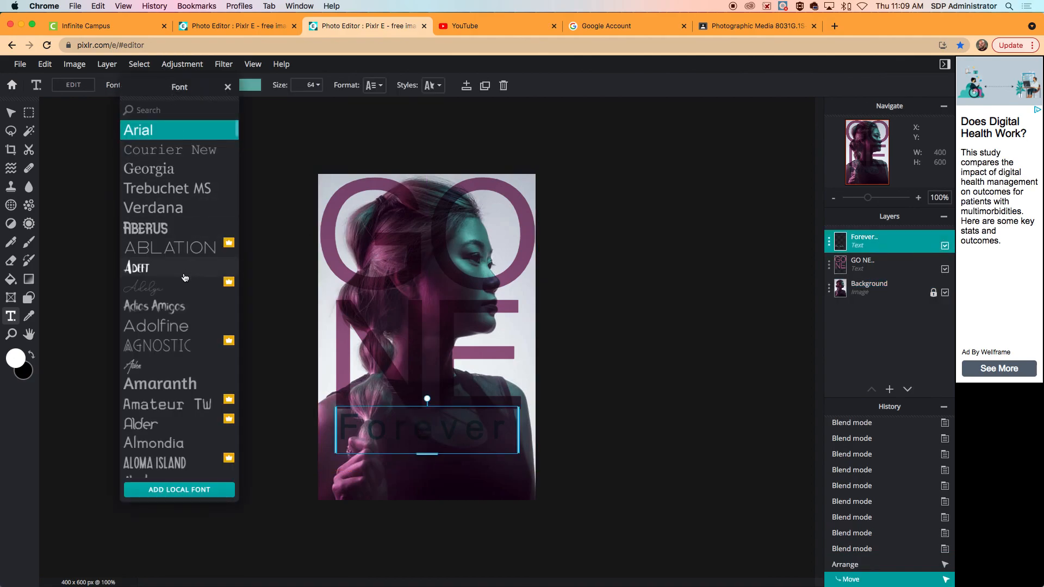